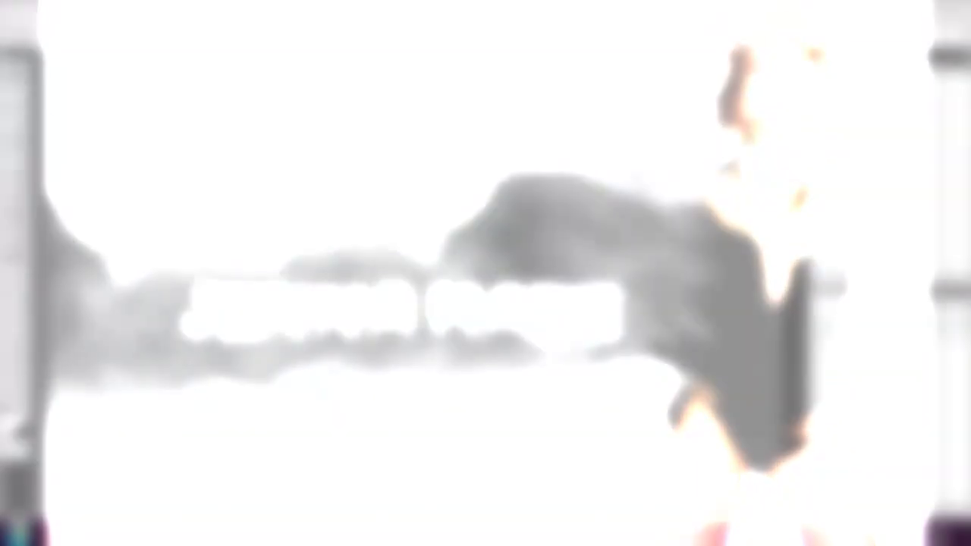
# - Create a new document named Jenna Haze and begin a Pen outline along the model's leg
pyautogui.hotkey('ctrl', 'n')
pyautogui.write('Jenna Haze')
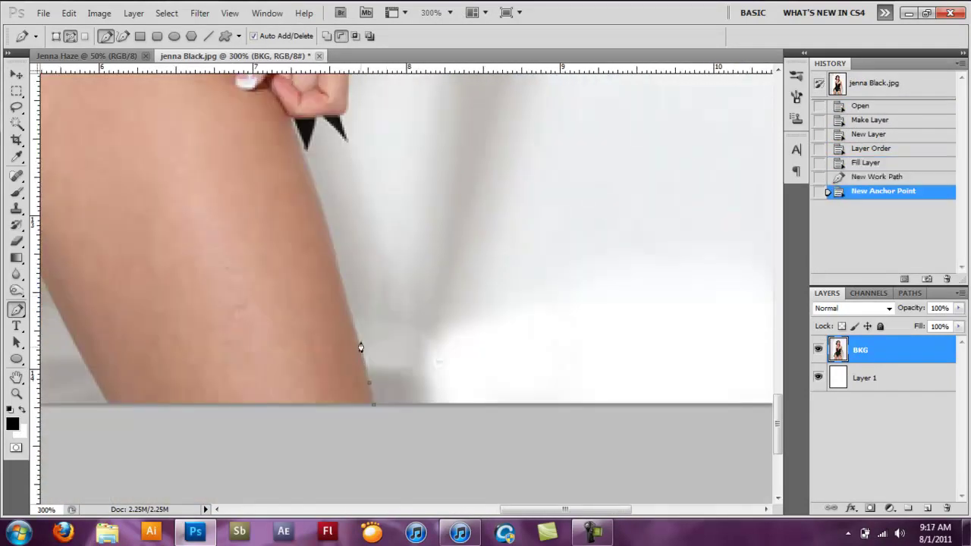
pyautogui.click(320, 201)
pyautogui.click(311, 175)
pyautogui.click(307, 148)
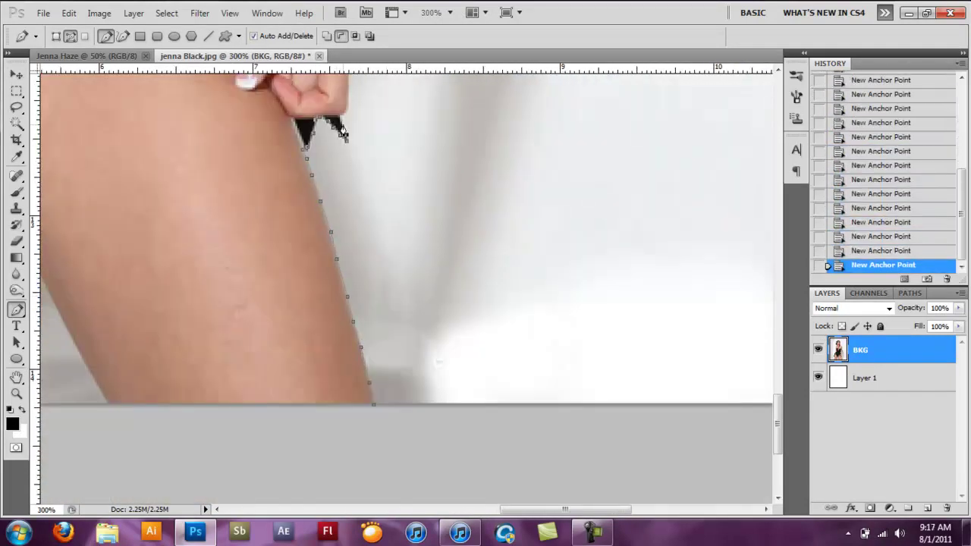
# - Continue the Pen outline up the model's arm and across her shoulder
pyautogui.moveTo(343, 133); pyautogui.dragTo(314, 313)
pyautogui.moveTo(297, 135); pyautogui.dragTo(271, 317)
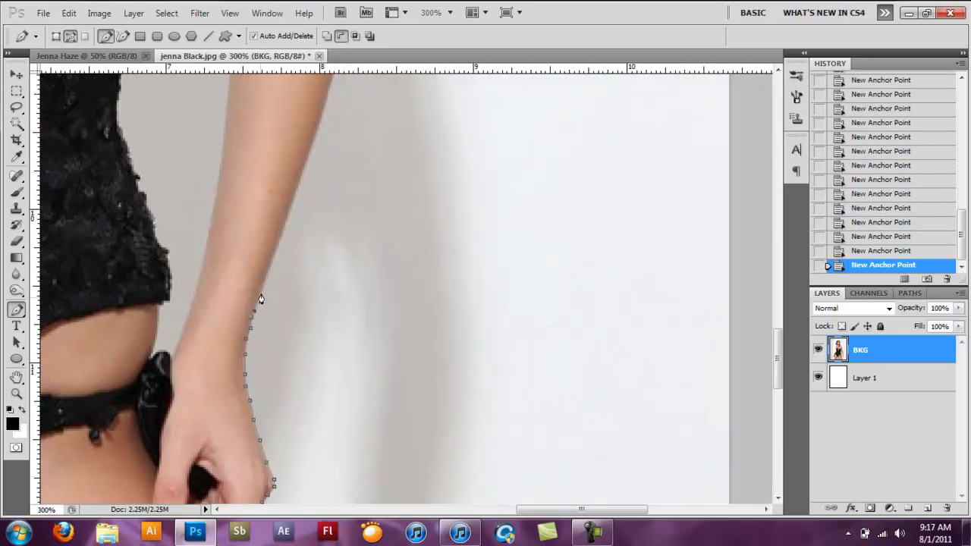
pyautogui.moveTo(301, 178); pyautogui.dragTo(282, 357)
pyautogui.click(273, 269)
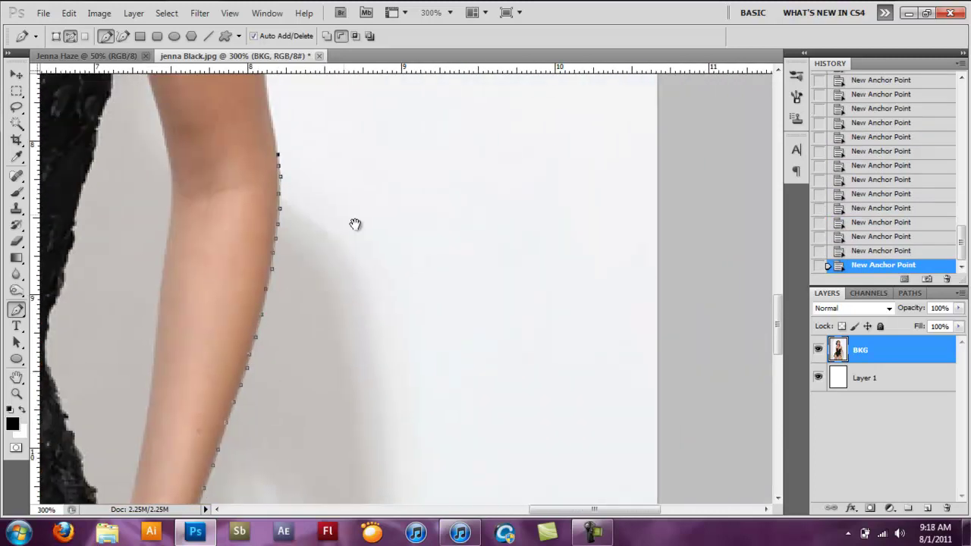
pyautogui.moveTo(278, 161); pyautogui.dragTo(269, 249)
pyautogui.moveTo(258, 162); pyautogui.dragTo(276, 325)
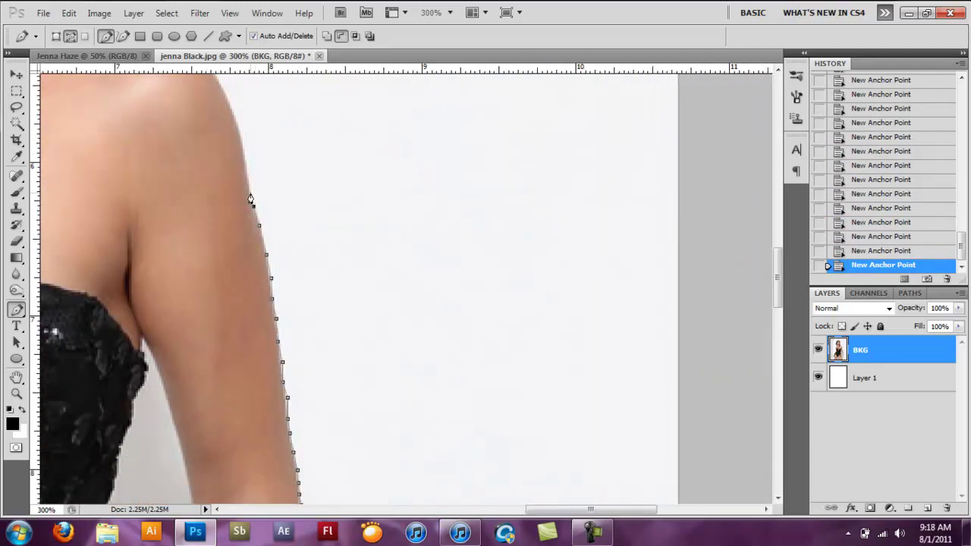
pyautogui.moveTo(253, 213); pyautogui.dragTo(271, 326)
pyautogui.click(245, 265)
pyautogui.click(213, 228)
pyautogui.moveTo(214, 228); pyautogui.dragTo(410, 348)
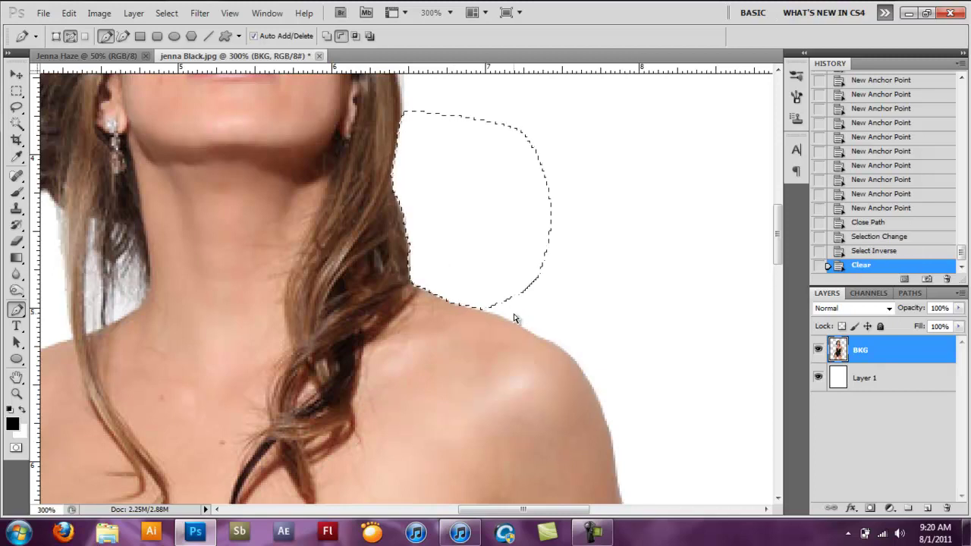
# - Save the model-over-street composite as Jenna Haze.psd
pyautogui.hotkey('ctrl', '0')
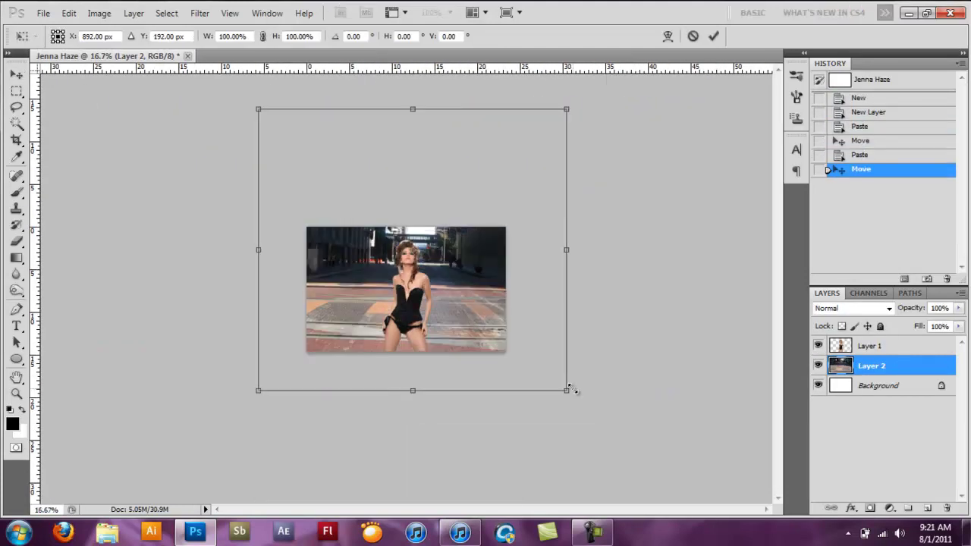
pyautogui.hotkey('ctrl', '0')
pyautogui.hotkey('ctrl', 's')
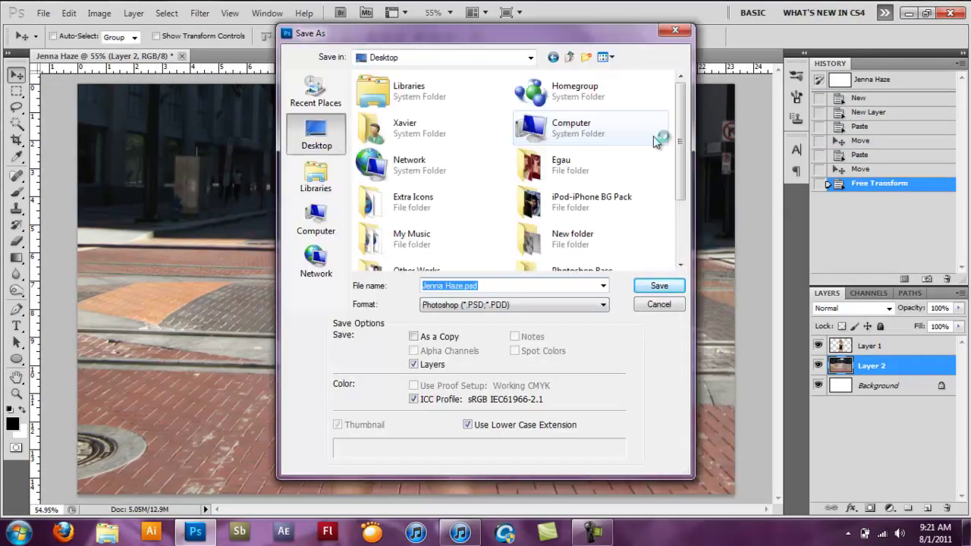
pyautogui.click(644, 287)
# - Duplicate the street layer, Gaussian-blur the copy and set its blend mode to Multiply
pyautogui.hotkey('ctrl', 'j')
pyautogui.click(199, 13)
pyautogui.click(398, 171)
pyautogui.click(717, 66)
pyautogui.hotkey('shift', 'alt', 'm')
# - Settle the street copy on Multiply and delete the selected white fringe
pyautogui.press('Down')
pyautogui.press('Down')
pyautogui.press('Down')
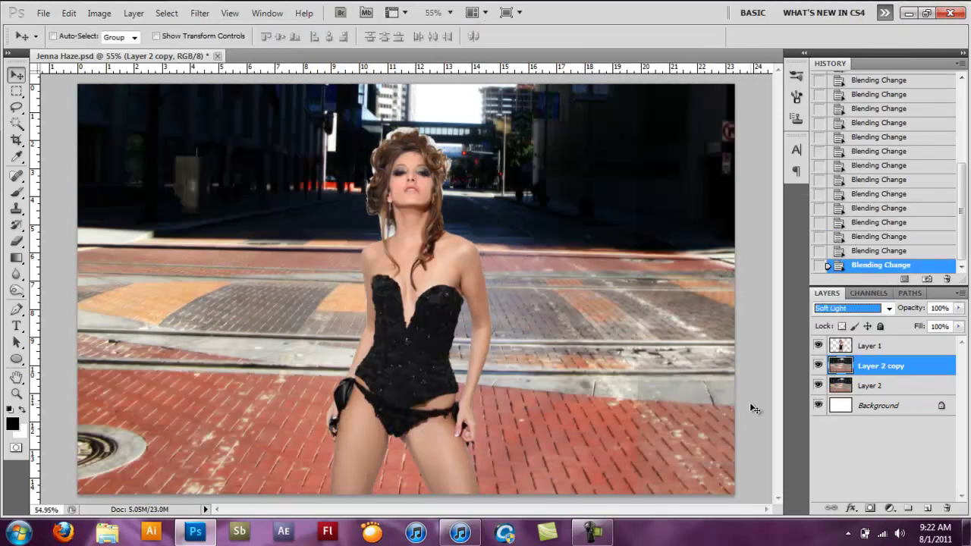
pyautogui.press('Down')
pyautogui.press('Down')
pyautogui.press('Up')
pyautogui.press('Up')
pyautogui.press('Up')
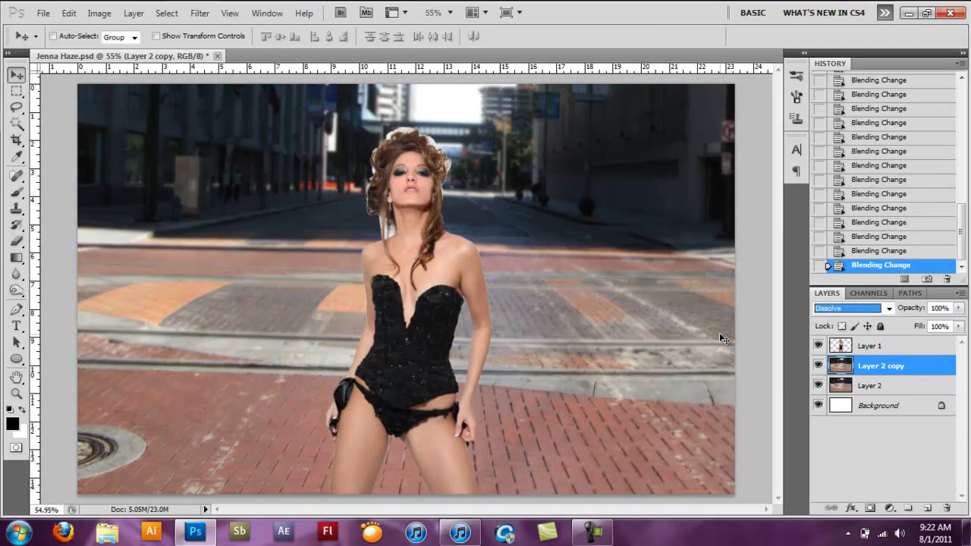
pyautogui.press('Down')
pyautogui.press('Down')
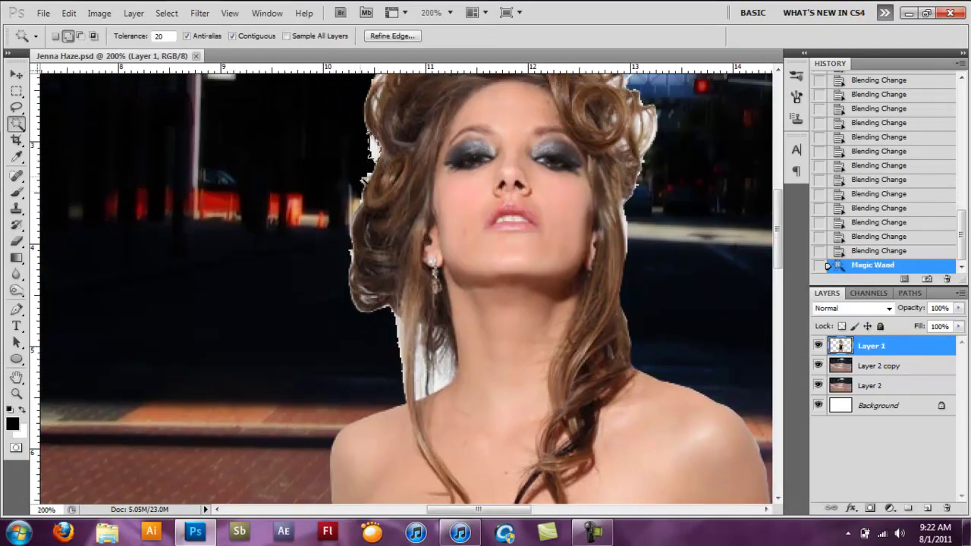
pyautogui.press('Delete')
pyautogui.hotkey('ctrl', 'd')
# - Zoom in and start a Pen path along the model's hair edge
pyautogui.moveTo(482, 187); pyautogui.dragTo(345, 308)
pyautogui.press('Delete')
pyautogui.hotkey('ctrl', 'd')
pyautogui.press('p')
pyautogui.click(373, 440)
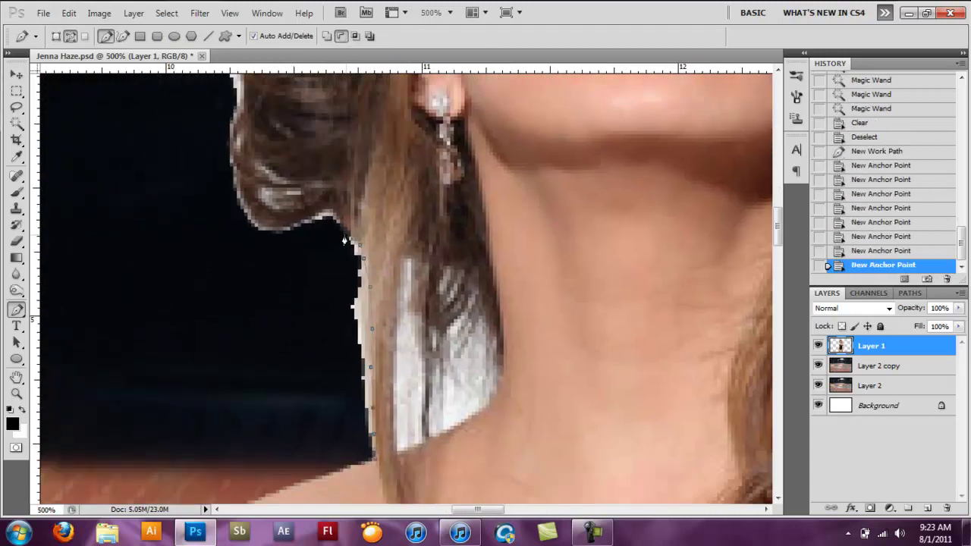
pyautogui.scroll(3, 245, 102)
pyautogui.scroll(3, 262, 125)
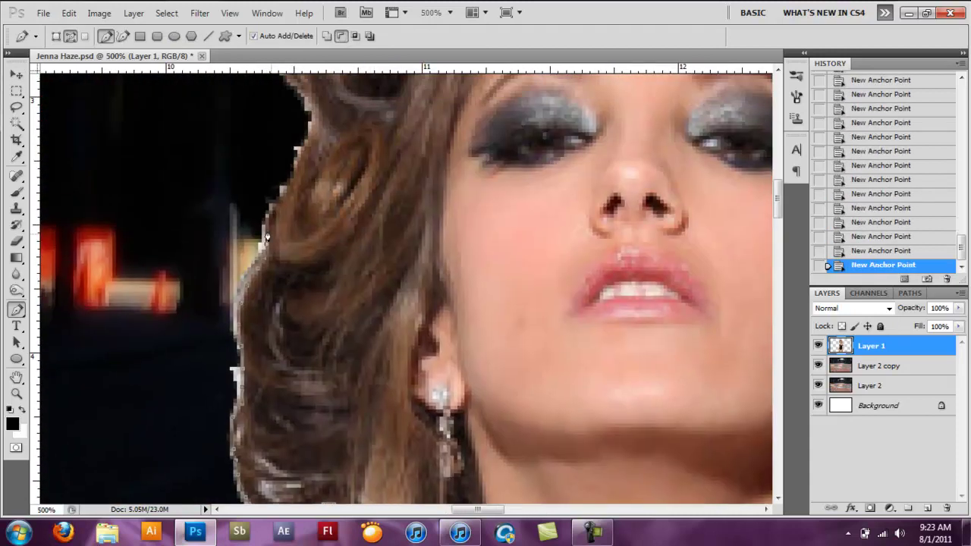
pyautogui.scroll(1, 281, 141)
pyautogui.scroll(3, 285, 146)
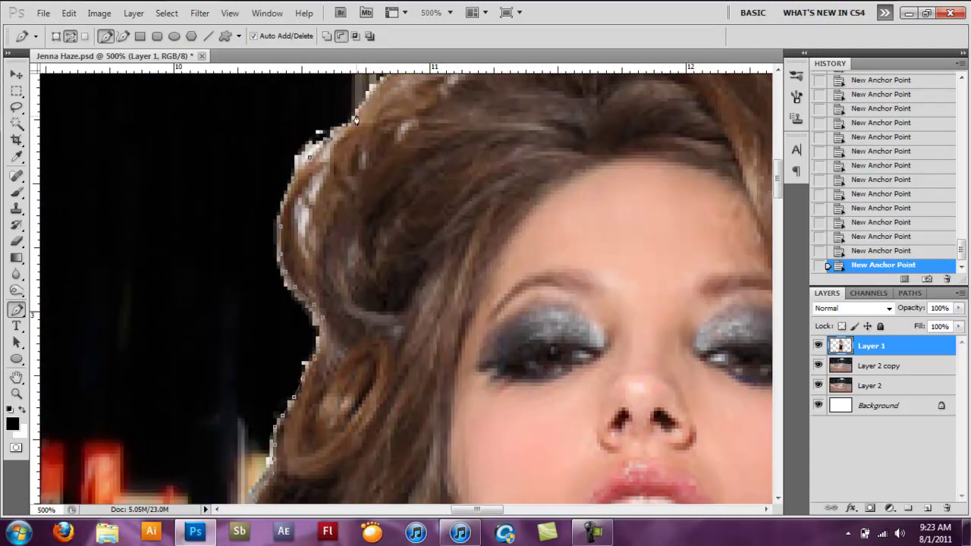
# - Close the hair path, make it a selection, and delete everything outside it
pyautogui.click(356, 119)
pyautogui.hotkey('ctrl', '0')
pyautogui.rightClick(424, 298)
pyautogui.press('Return')
pyautogui.hotkey('ctrl', 'shift', 'i')
pyautogui.press('Delete')
pyautogui.hotkey('ctrl', 'd')
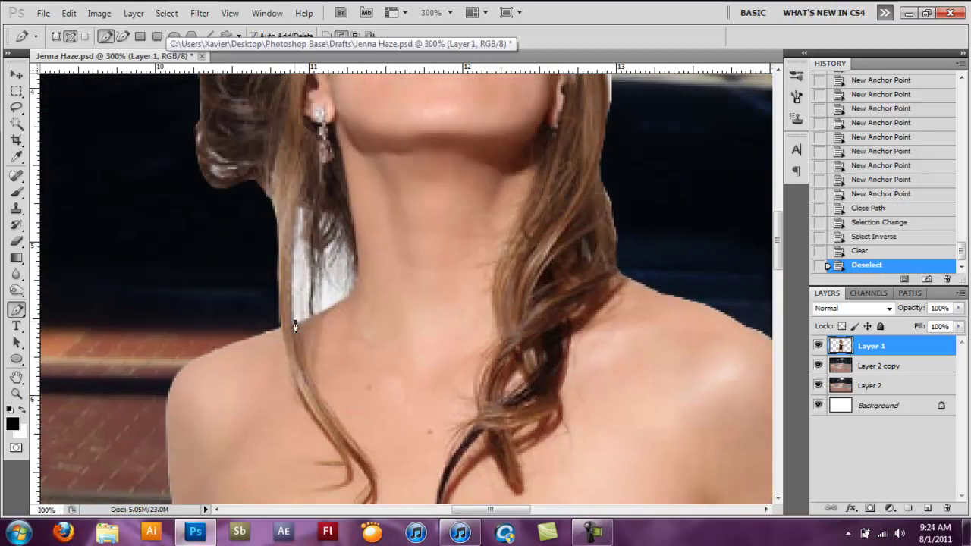
# - Trace and delete the white patch beside the model's neck
pyautogui.click(309, 316)
pyautogui.click(325, 310)
pyautogui.click(338, 306)
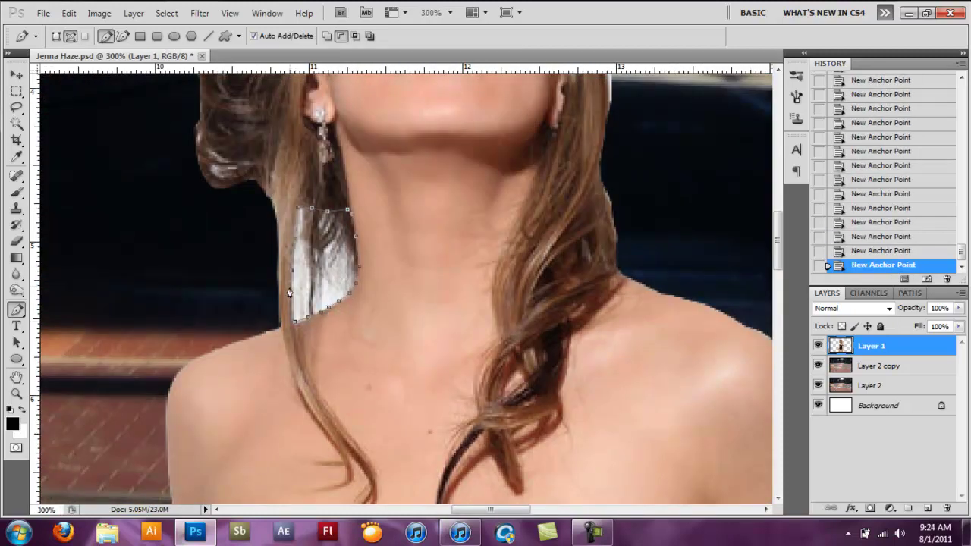
pyautogui.press('Delete')
pyautogui.hotkey('ctrl', 'd')
# - Try a layer mask on the model, remove it, and erase white bits inside the hair strand
pyautogui.click(870, 507)
pyautogui.rightClick(861, 346)
pyautogui.click(813, 377)
pyautogui.rightClick(356, 255)
pyautogui.moveTo(356, 258)
pyautogui.mouseDown()
pyautogui.moveTo(308, 222)
pyautogui.moveTo(319, 225)
pyautogui.mouseUp()
# - Revert the earlier erasing and select the white patch in the hair strand with the Magic Wand
pyautogui.hotkey('ctrl', '0')
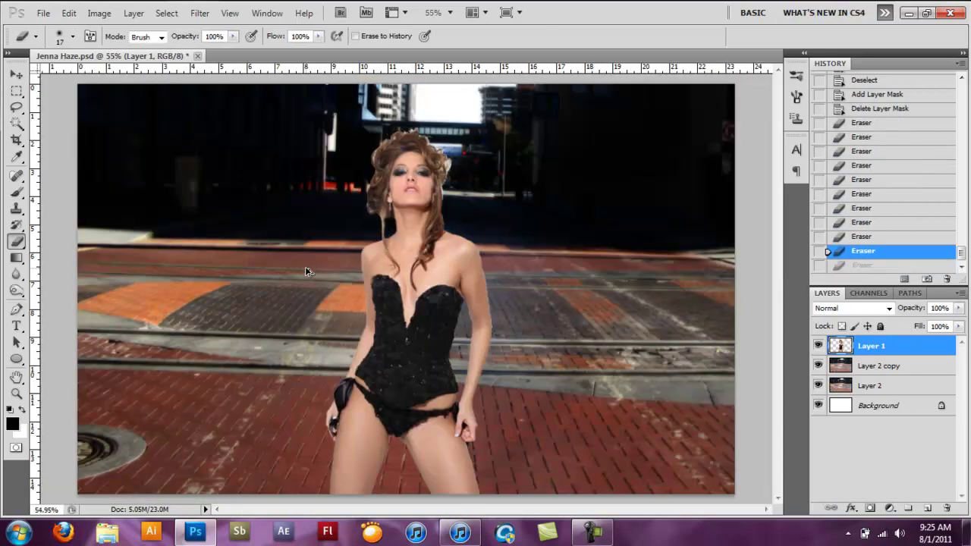
pyautogui.click(879, 133)
pyautogui.scroll(5, 367, 241)
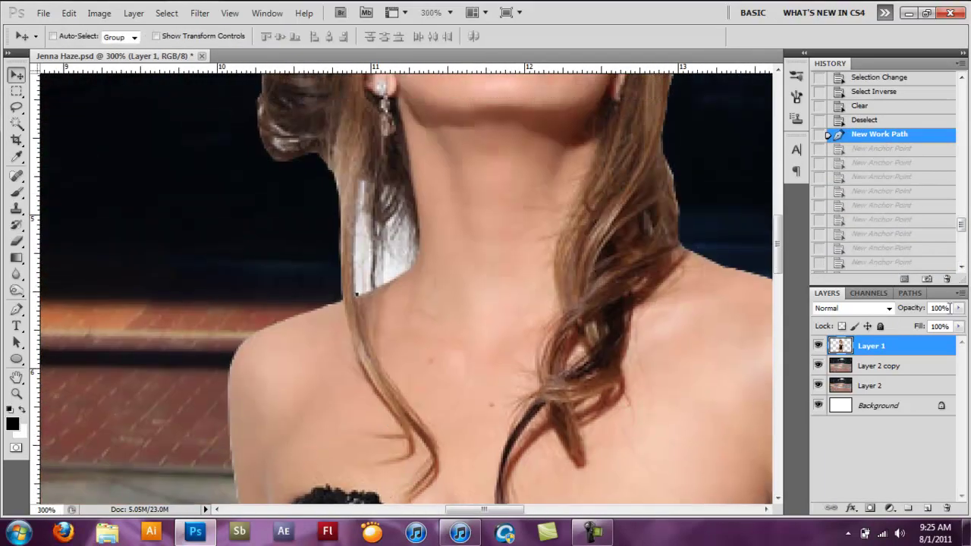
pyautogui.press('Delete')
pyautogui.press('w')
pyautogui.click(364, 241)
# - Delete the white areas beside the neck and paint black over the remaining strands
pyautogui.press('Delete')
pyautogui.hotkey('ctrl', 'd')
pyautogui.click(390, 265)
pyautogui.keyDown('shift'); pyautogui.click(388, 260); pyautogui.keyUp('shift')
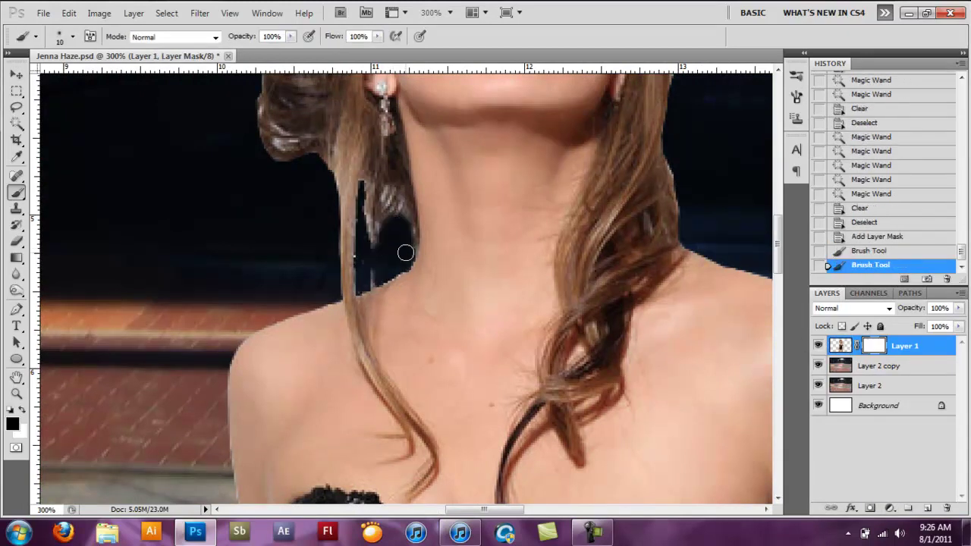
pyautogui.moveTo(345, 267); pyautogui.dragTo(335, 220)
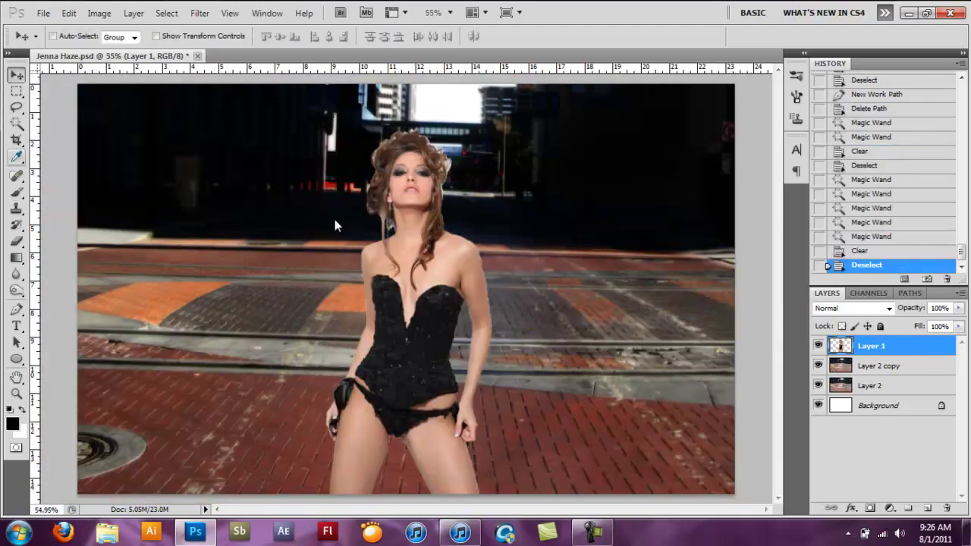
# - Test blend modes on the model copy and black layer, then fill the model's silhouette black on a Shadow layer
pyautogui.hotkey('shift', '+')
pyautogui.hotkey('shift', '+')
pyautogui.hotkey('shift', '+')
pyautogui.hotkey('shift', '+')
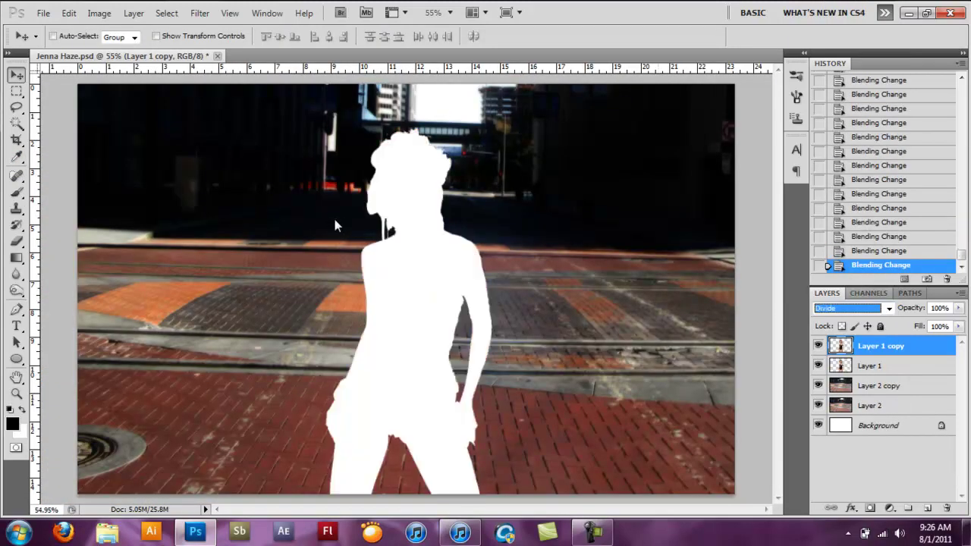
pyautogui.hotkey('shift', '+')
pyautogui.hotkey('shift', '+')
pyautogui.hotkey('shift', '+')
pyautogui.hotkey('shift', '+')
pyautogui.hotkey('shift', '+')
pyautogui.hotkey('shift', '+')
pyautogui.hotkey('shift', '+')
pyautogui.hotkey('shift', '-')
pyautogui.press('F2')
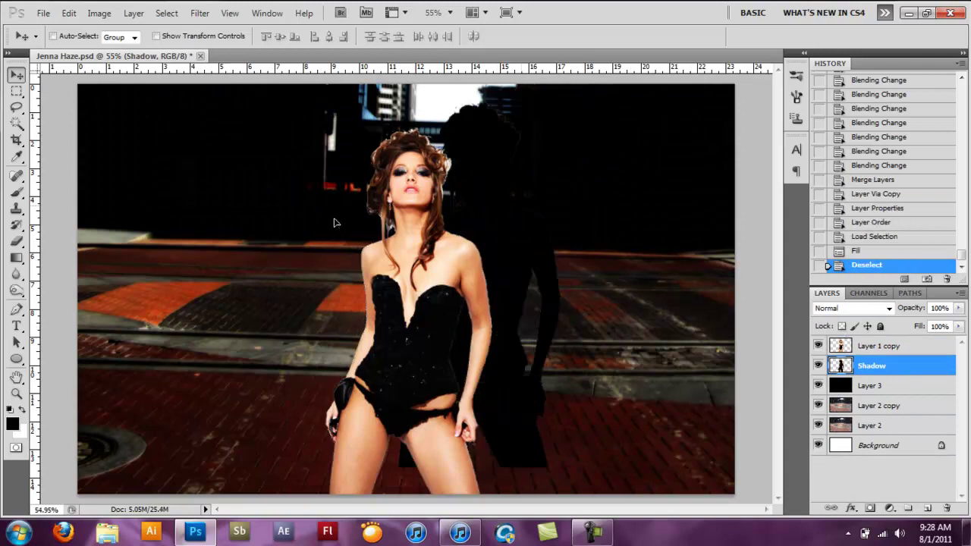
# - Set the Shadow layer to 50% opacity and streak it with a 60° Motion Blur
pyautogui.press('5')
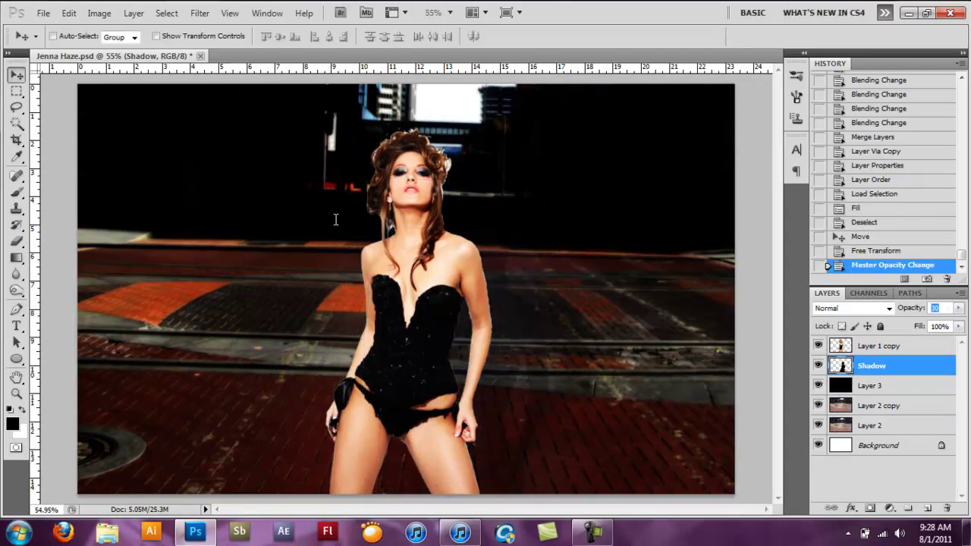
pyautogui.hotkey('alt', 't')
pyautogui.press('b')
pyautogui.press('m')
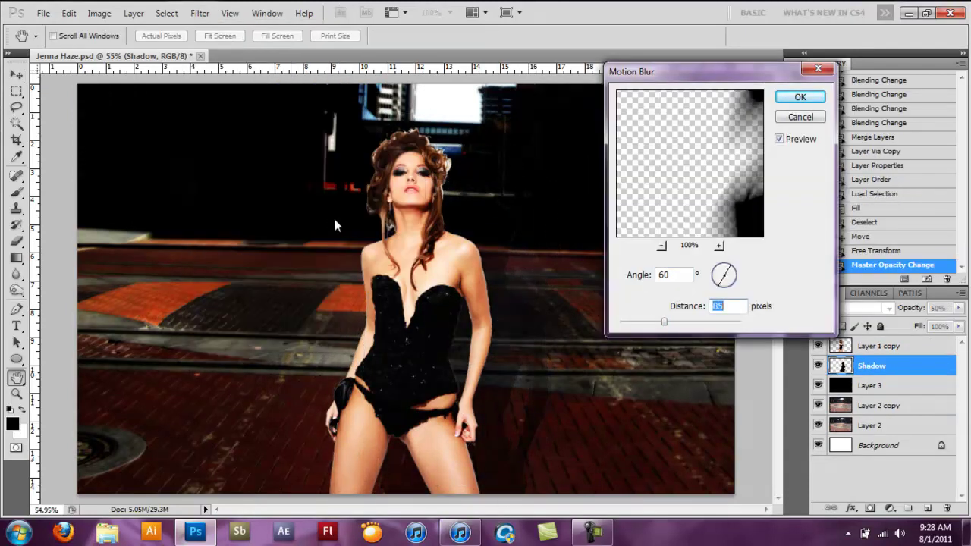
pyautogui.write('0')
pyautogui.press('Return')
pyautogui.press('v')
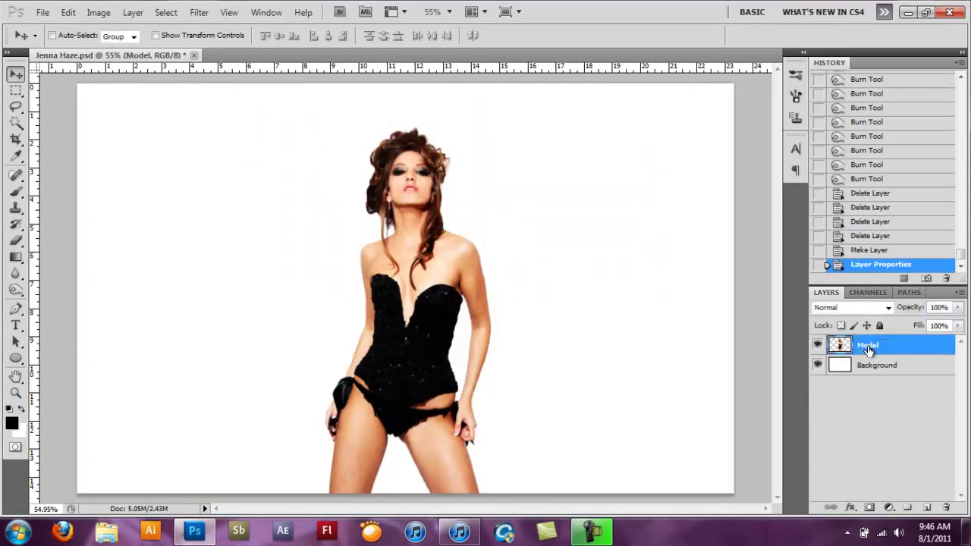
# - Move the Model layer right and stamp a large black smoke cloud beside her
pyautogui.hotkey('ctrl', 't')
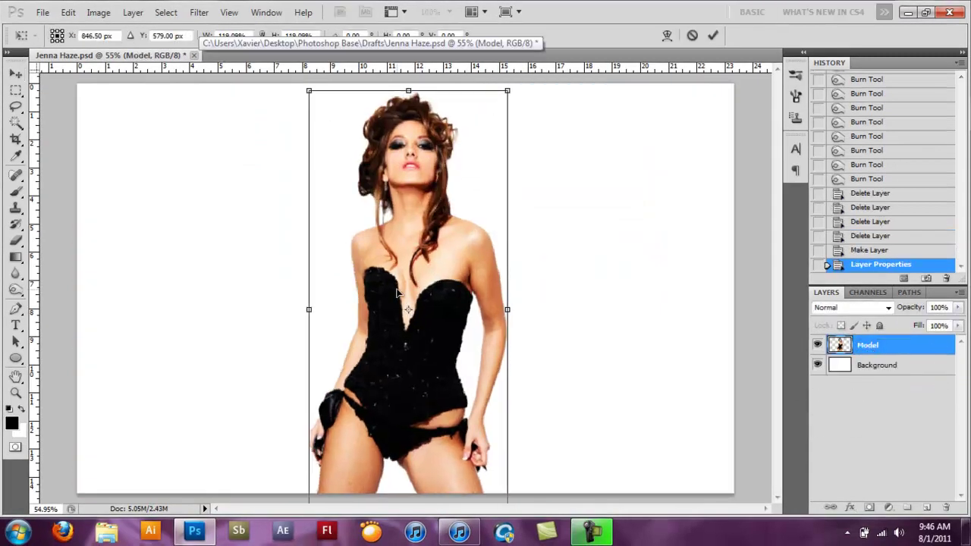
pyautogui.moveTo(406, 278); pyautogui.dragTo(621, 278)
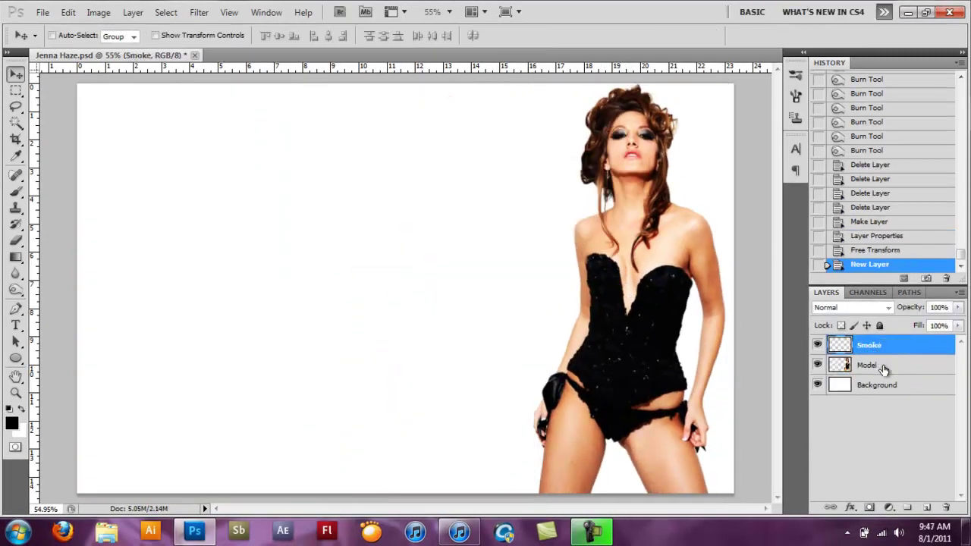
pyautogui.click(410, 296)
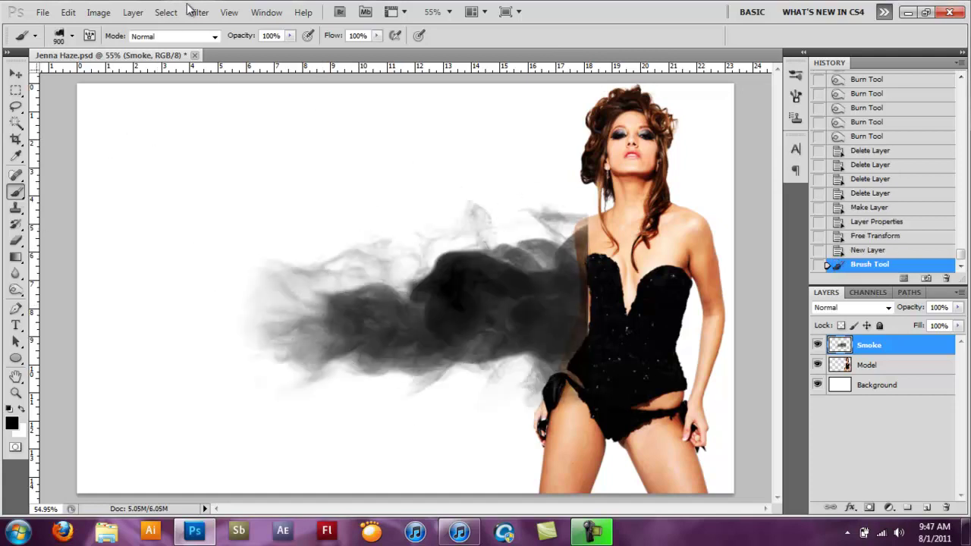
pyautogui.rightClick(546, 274)
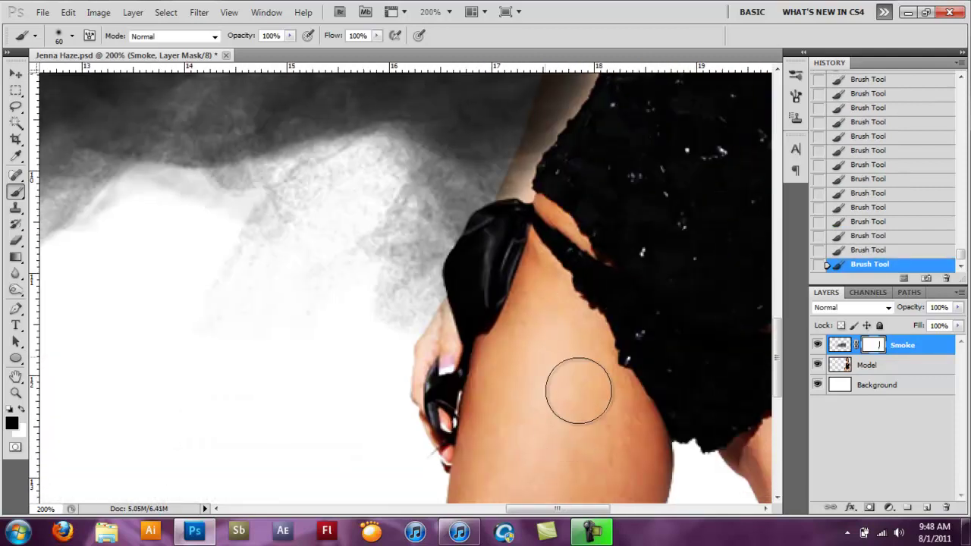
# - Keep a hidden Model copy at the bottom, mask Model's left side, and slightly enlarge the smoke
pyautogui.hotkey('ctrl', '0')
pyautogui.hotkey('ctrl', 'j')
pyautogui.hotkey('ctrl', 'shift', '[')
pyautogui.click(868, 365)
pyautogui.click(870, 507)
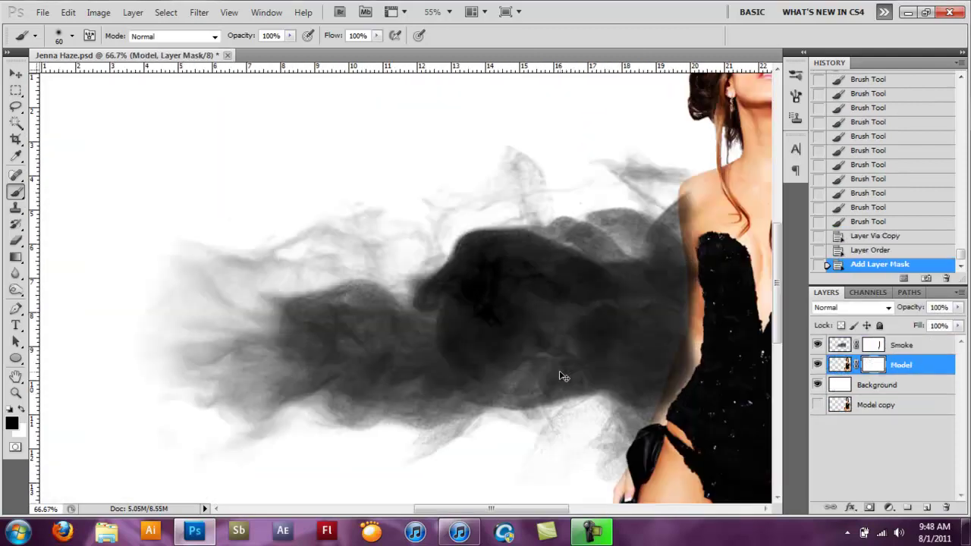
pyautogui.hotkey('ctrl', '+')
pyautogui.hotkey('ctrl', '+')
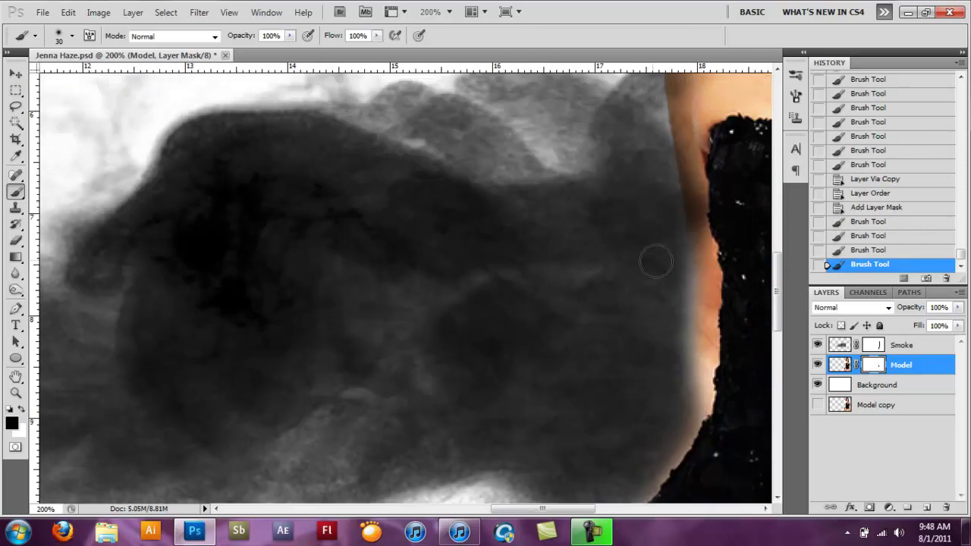
pyautogui.hotkey('ctrl', '0')
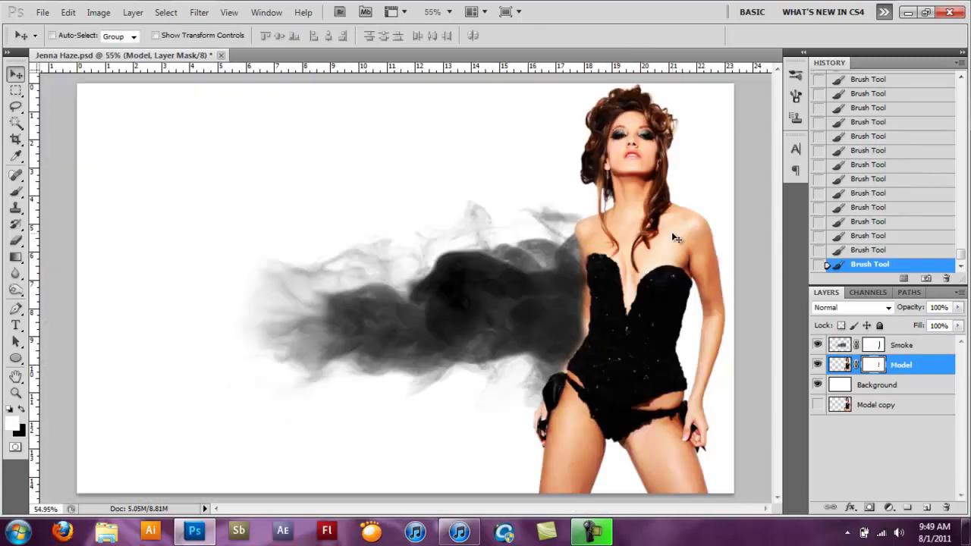
pyautogui.click(901, 345)
pyautogui.hotkey('ctrl', 't')
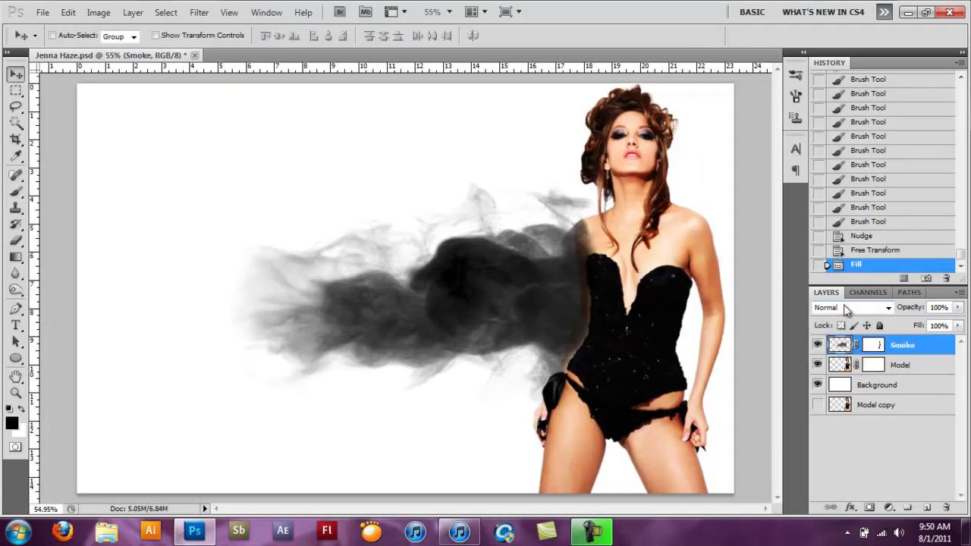
# - Return the Smoke layer to Normal blending and add a new layer below it
pyautogui.hotkey('shift', '-')
pyautogui.hotkey('shift', '-')
pyautogui.hotkey('shift', '-')
pyautogui.hotkey('shift', '-')
pyautogui.hotkey('shift', '-')
pyautogui.hotkey('shift', '-')
pyautogui.hotkey('shift', '+')
pyautogui.hotkey('shift', '-')
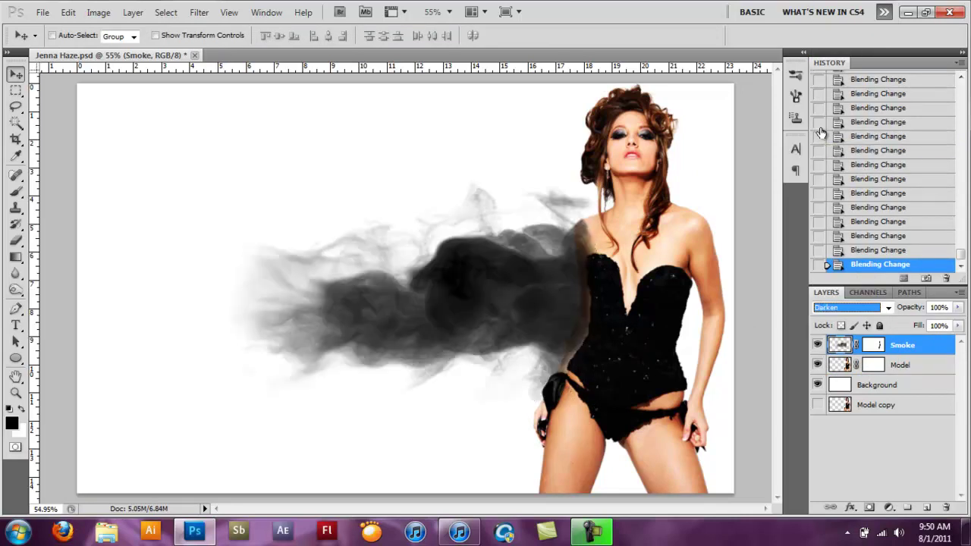
pyautogui.keyDown('ctrl'); pyautogui.click(926, 507); pyautogui.keyUp('ctrl')
# - Stamp a second smoke cloud with a smoke brush and shift it about 258 px left
pyautogui.press('b')
pyautogui.rightClick(687, 442)
pyautogui.scroll(-5, 675, 446)
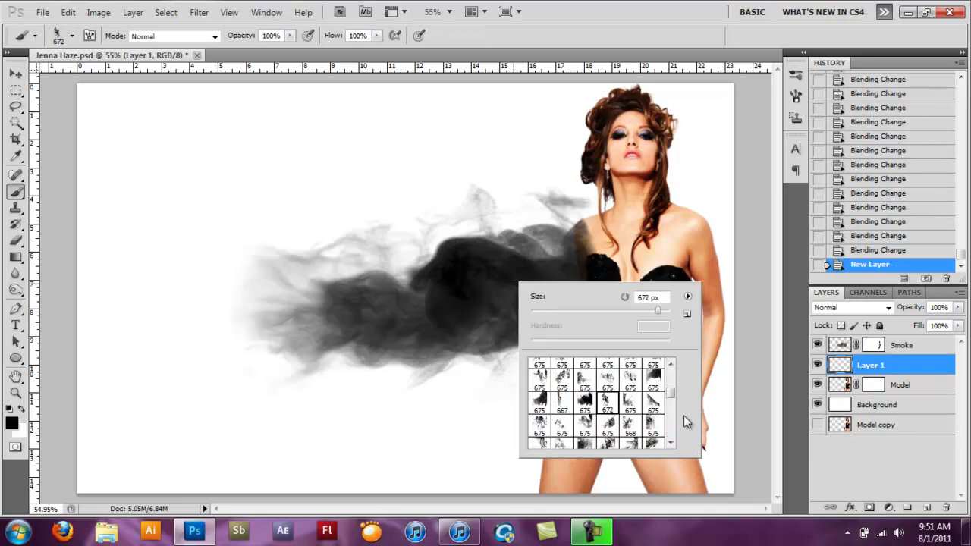
pyautogui.doubleClick(630, 400)
pyautogui.click(304, 342)
pyautogui.press('v')
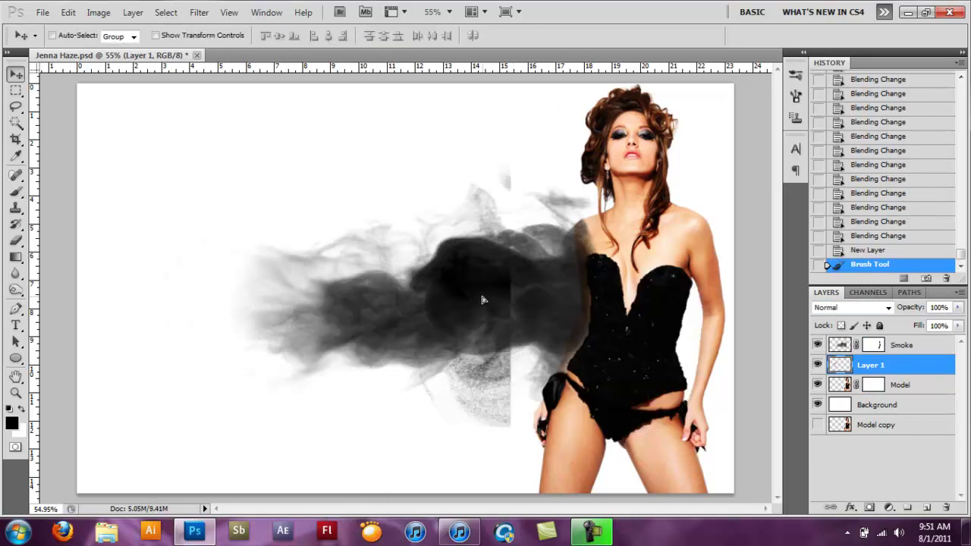
pyautogui.moveTo(484, 300); pyautogui.dragTo(288, 301)
# - Mask out the new smoke's hard left edge with a soft brush and blend it with Hard Light
pyautogui.click(869, 507)
pyautogui.press('b')
pyautogui.rightClick(542, 392)
pyautogui.press('Return')
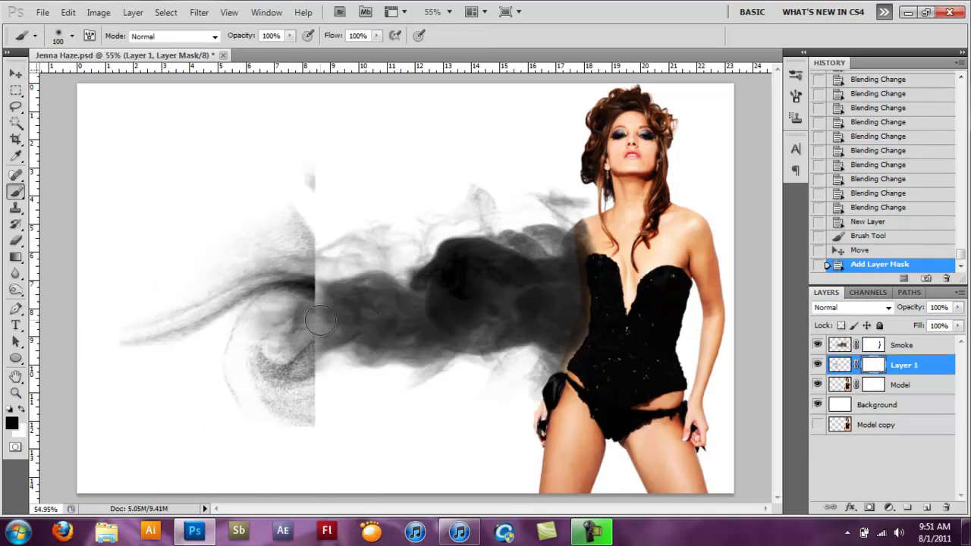
pyautogui.click(319, 322)
pyautogui.click(311, 292)
pyautogui.click(308, 266)
pyautogui.click(315, 242)
pyautogui.click(326, 333)
pyautogui.click(331, 336)
pyautogui.press('Down')
pyautogui.press('Down')
pyautogui.press('Down')
pyautogui.press('Down')
pyautogui.press('Down')
pyautogui.press('Down')
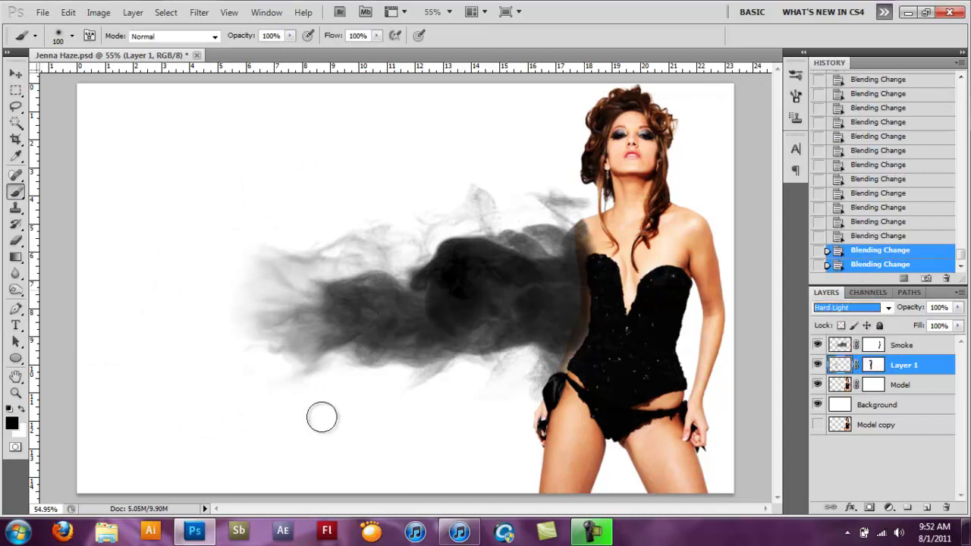
# - Move the smoke beneath the Model layer and delete the extra smoke layer
pyautogui.press('v')
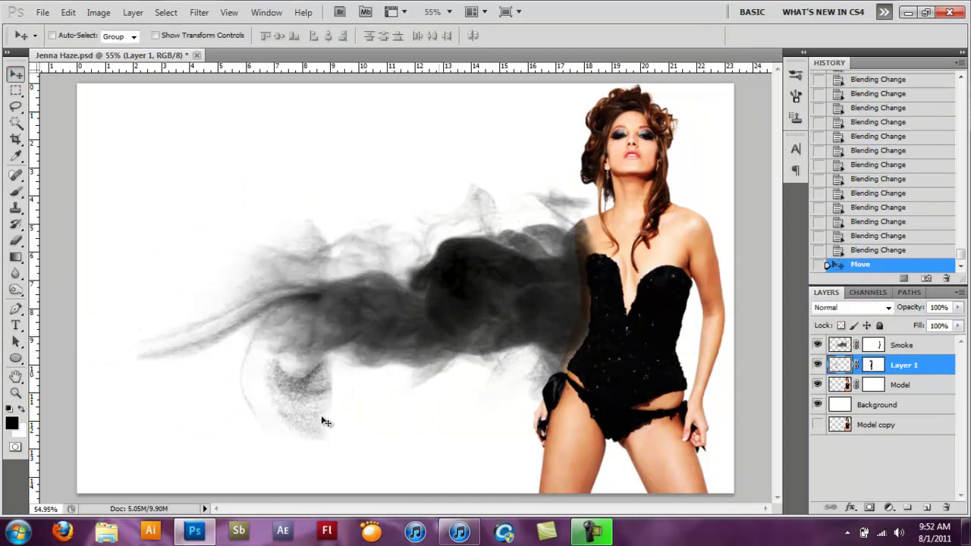
pyautogui.hotkey('ctrl', '[')
pyautogui.press('Delete')
pyautogui.press('Up')
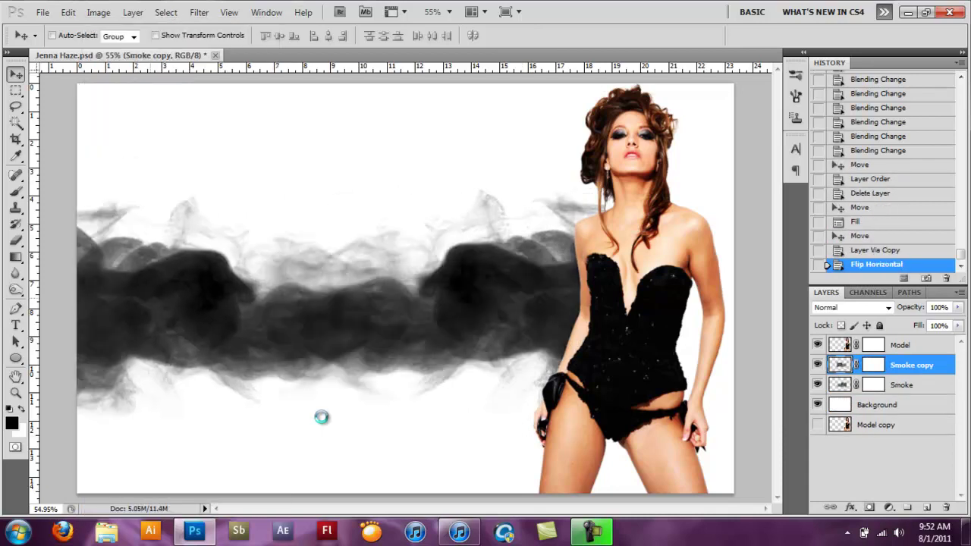
# - Spread the flipped smoke copy across the left canvas and enlarge it to about 137%
pyautogui.hotkey('shift', 'Left')
pyautogui.hotkey('shift', 'Left')
pyautogui.hotkey('shift', 'Left')
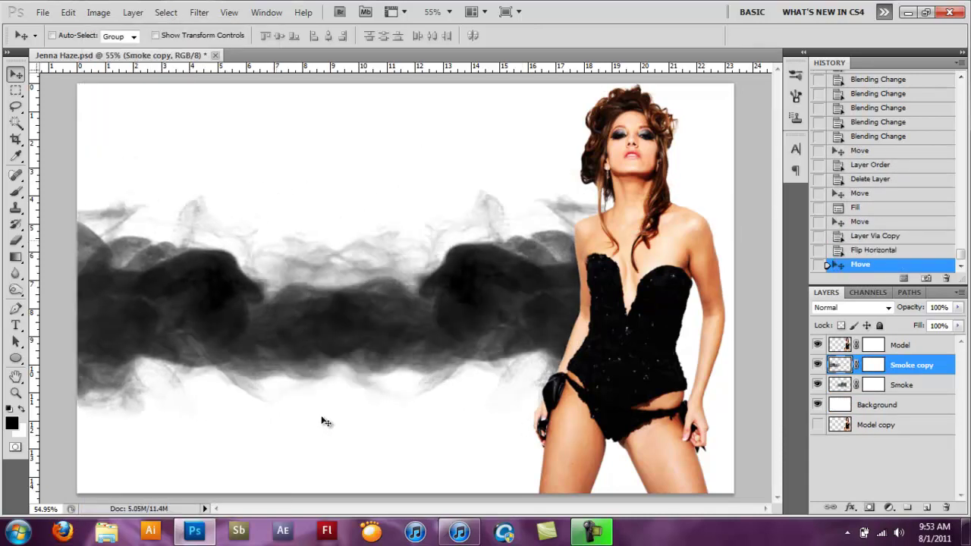
pyautogui.hotkey('ctrl', '\\')
pyautogui.press('b')
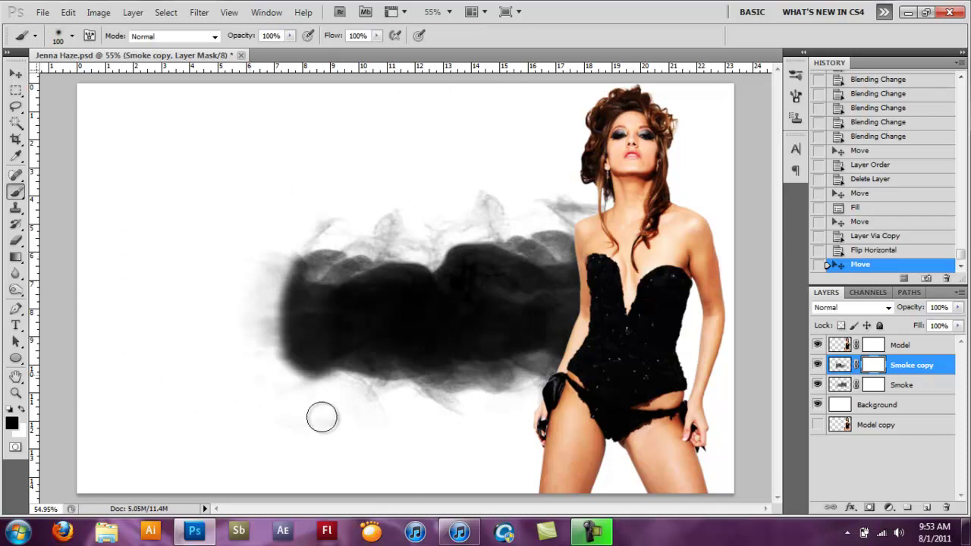
pyautogui.press('v')
pyautogui.hotkey('shift', 'Left')
pyautogui.hotkey('shift', 'Left')
pyautogui.hotkey('shift', 'Left')
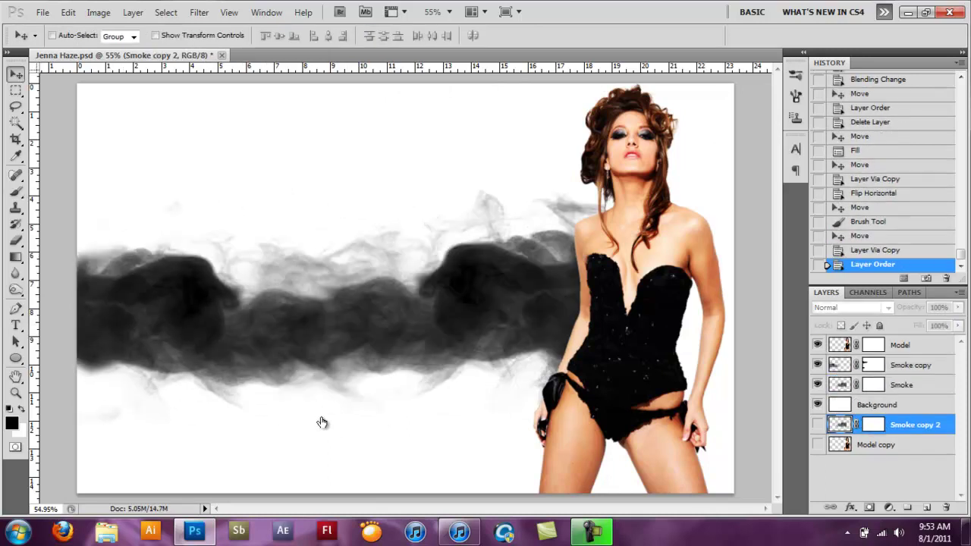
pyautogui.hotkey('alt', '[')
pyautogui.hotkey('ctrl', 't')
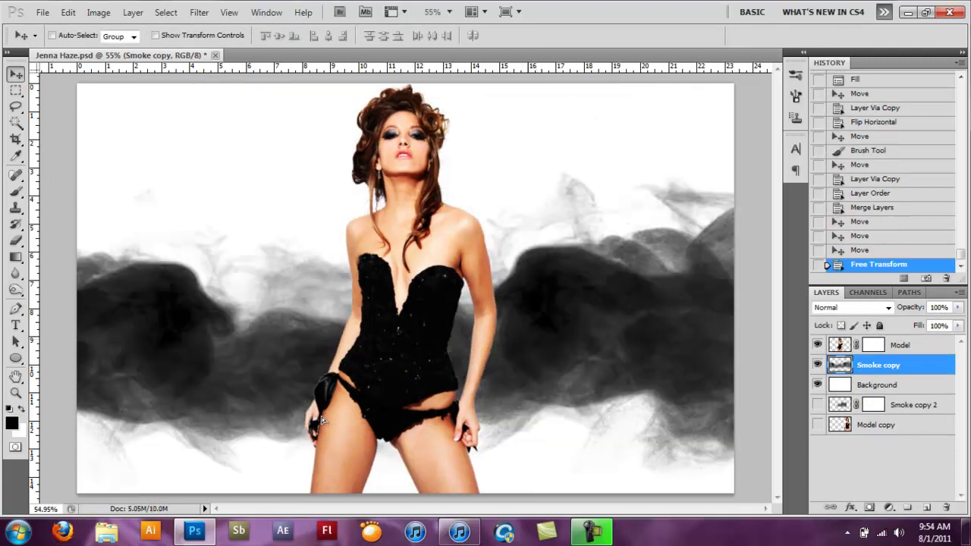
pyautogui.hotkey('shift', 'Up')
pyautogui.hotkey('shift', 'Up')
pyautogui.hotkey('shift', 'Up')
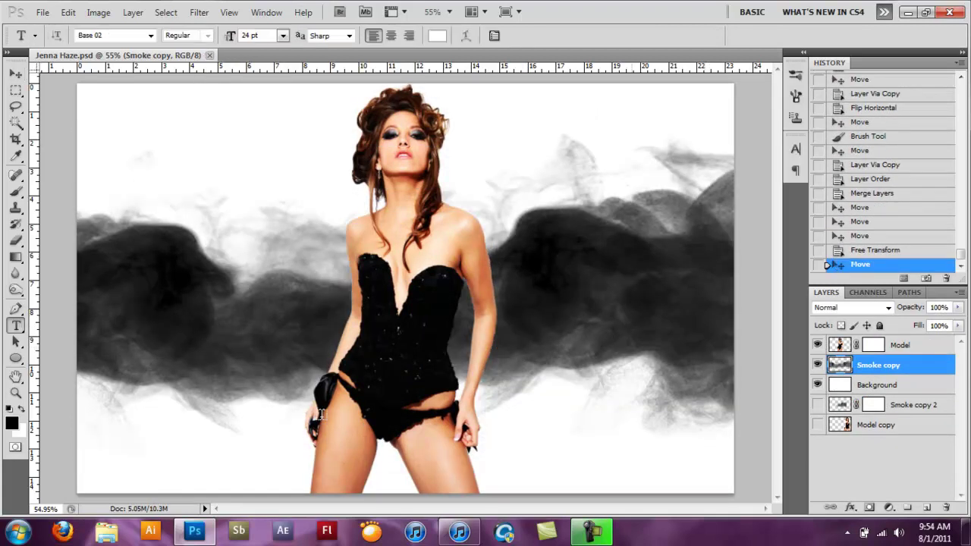
# - Discard an empty text layer and stack the Smoke copy above Model over her left side
pyautogui.click(139, 333)
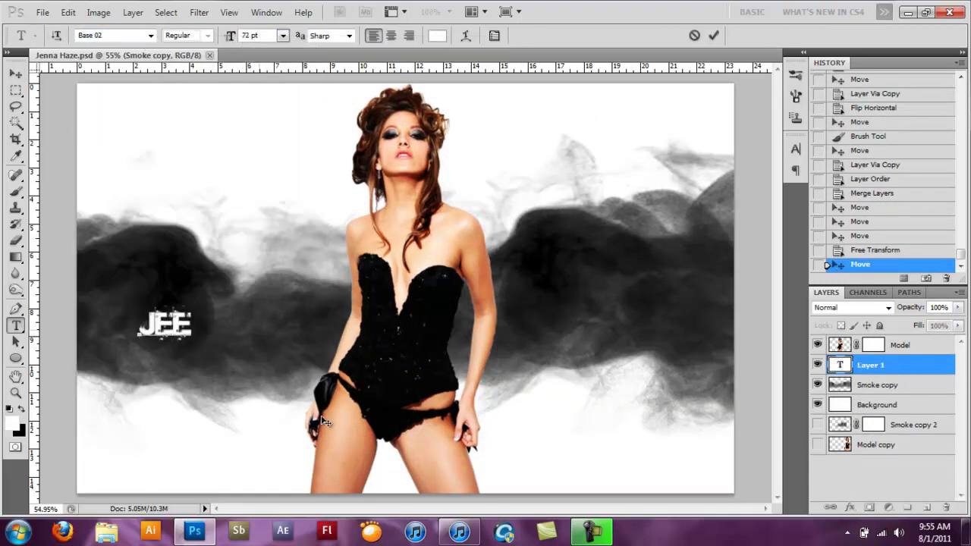
pyautogui.press('Escape')
pyautogui.press('v')
pyautogui.hotkey('alt', ']')
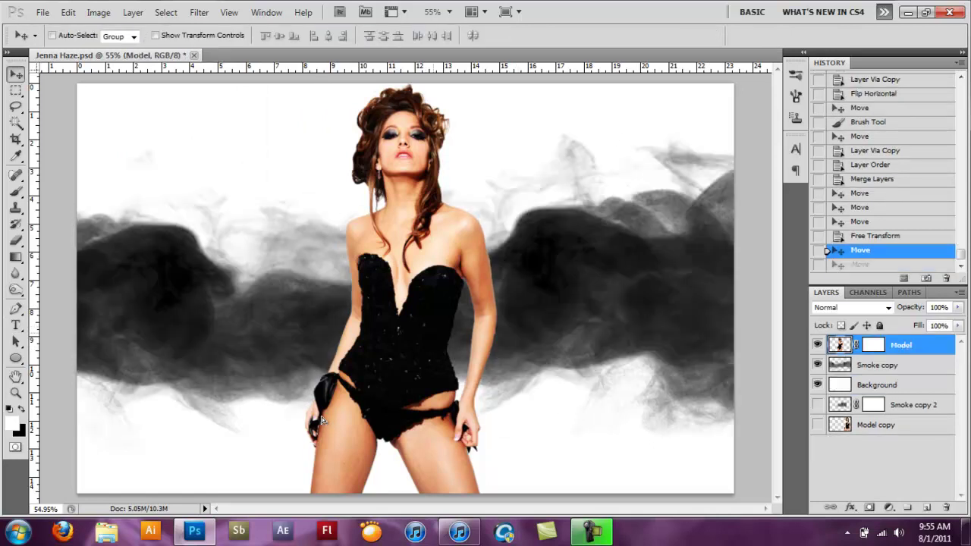
pyautogui.hotkey('alt', '[')
pyautogui.hotkey('ctrl', ']')
pyautogui.hotkey('shift', 'Left')
pyautogui.hotkey('shift', 'Left')
pyautogui.hotkey('shift', 'Left')
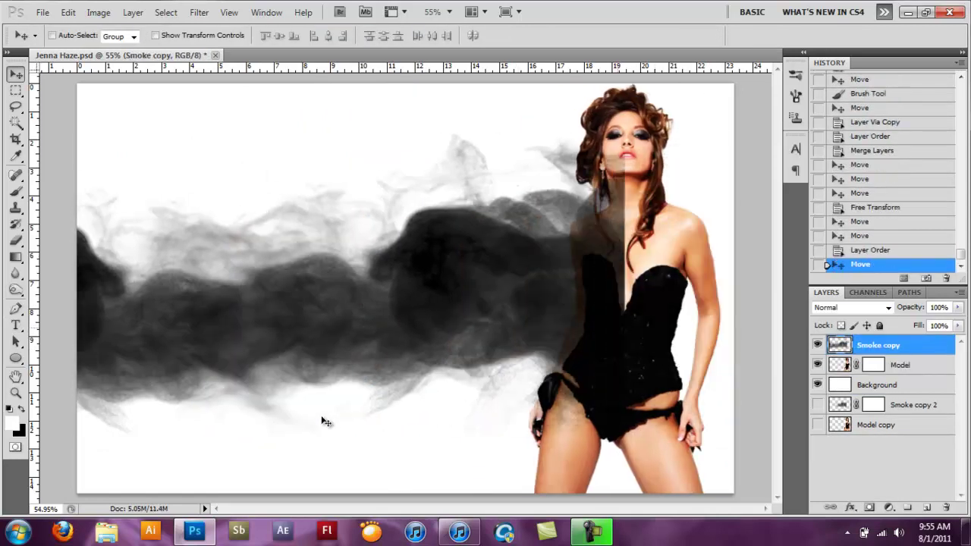
# - Paint black on the Smoke copy mask to hide the smoke over the model's body
pyautogui.press('b')
pyautogui.press('x')
pyautogui.hotkey('alt', ']')
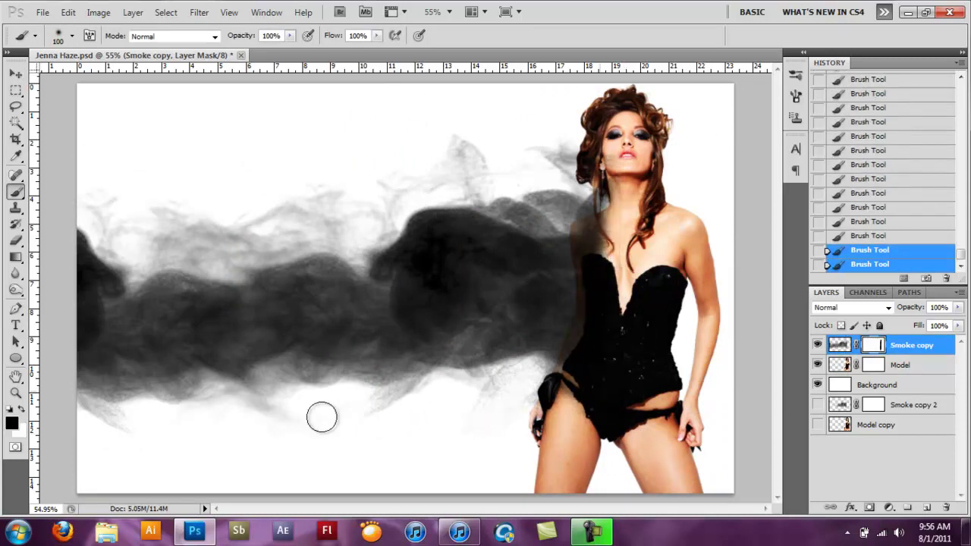
# - Duplicate the Smoke copy and cycle its blend modes toward Dissolve
pyautogui.hotkey('shift', '+')
pyautogui.hotkey('shift', '+')
pyautogui.hotkey('shift', '+')
pyautogui.hotkey('shift', '+')
pyautogui.hotkey('shift', '+')
pyautogui.hotkey('shift', '+')
pyautogui.hotkey('shift', '+')
pyautogui.hotkey('shift', '+')
pyautogui.hotkey('ctrl', 'j')
pyautogui.hotkey('shift', '+')
# - Set the duplicate to Dissolve, rotate and shrink it over the model, and rename it Ash
pyautogui.hotkey('ctrl', '[')
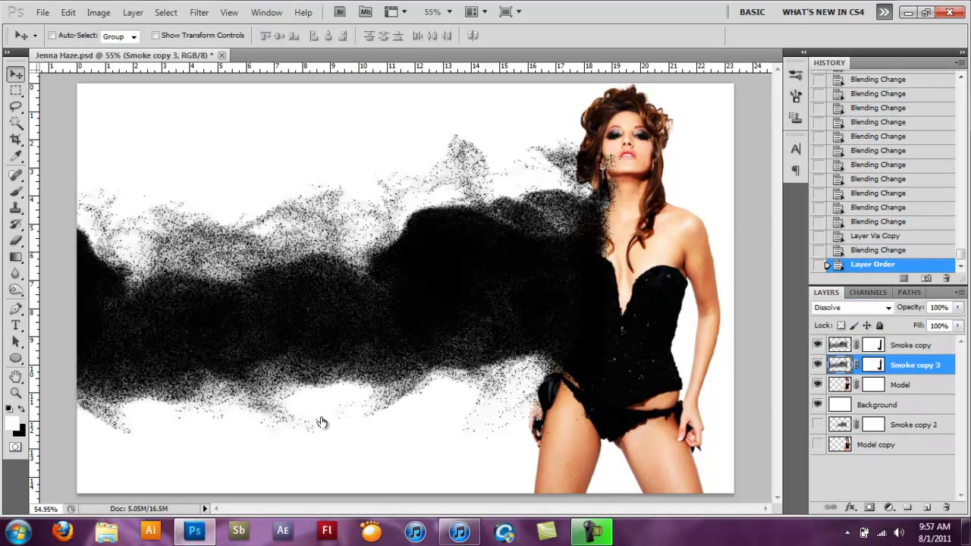
pyautogui.hotkey('ctrl', 't')
pyautogui.moveTo(321, 422); pyautogui.dragTo(320, 415)
pyautogui.hotkey('ctrl', '-')
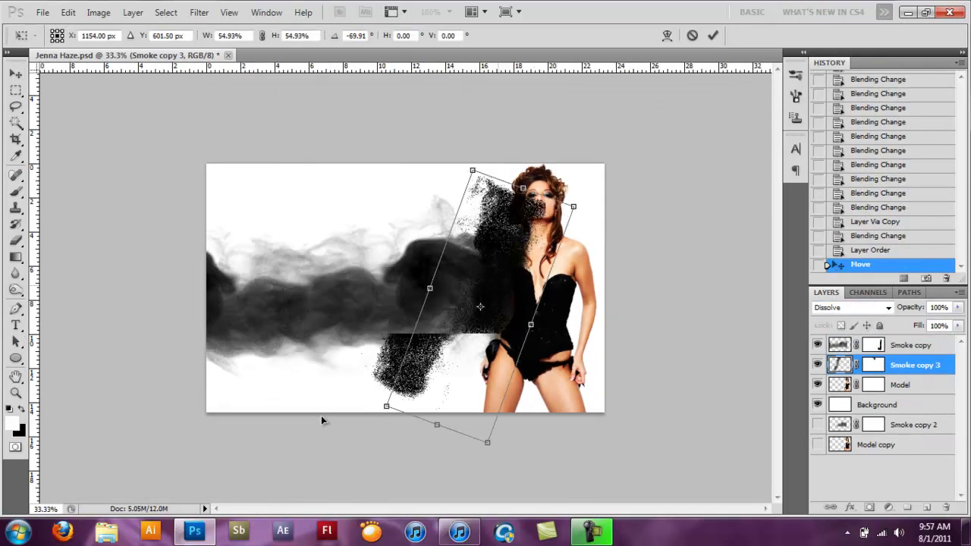
pyautogui.press('Return')
pyautogui.hotkey('ctrl', '0')
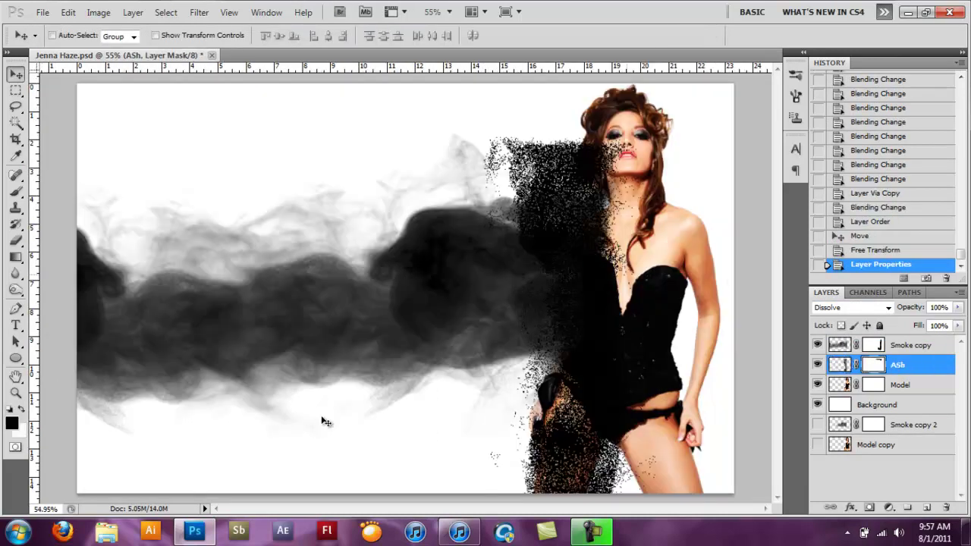
# - Delete the Ash layer and move the smoke layer below the model at 100% opacity
pyautogui.press('b')
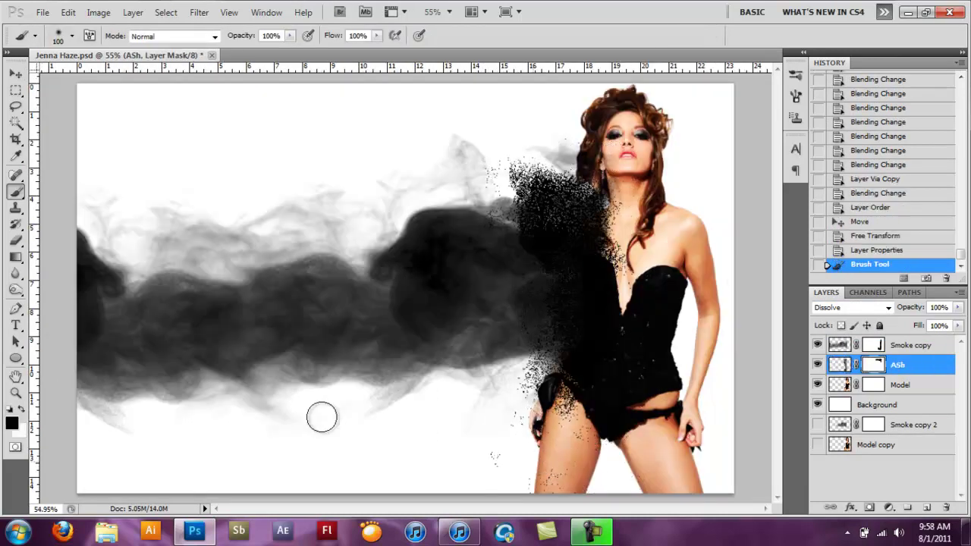
pyautogui.write('50')
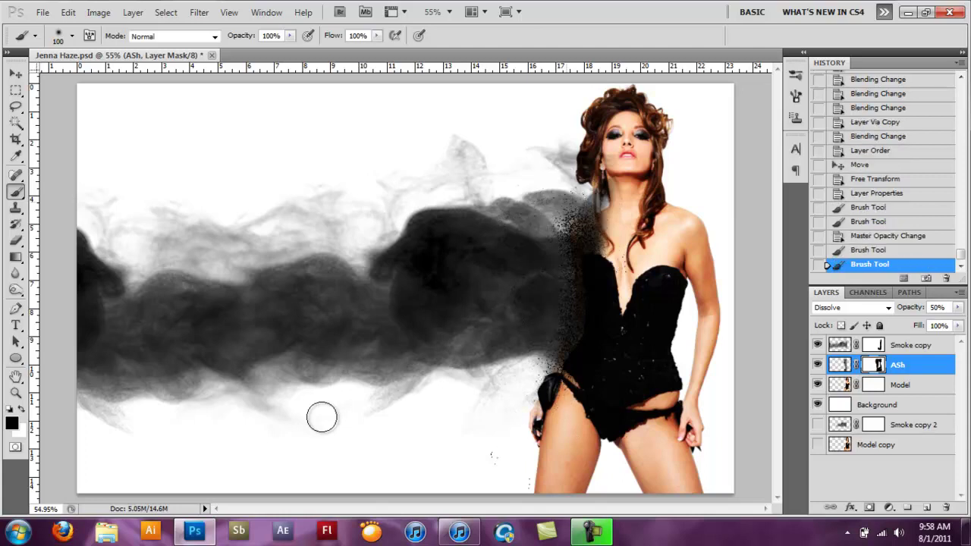
pyautogui.write('30')
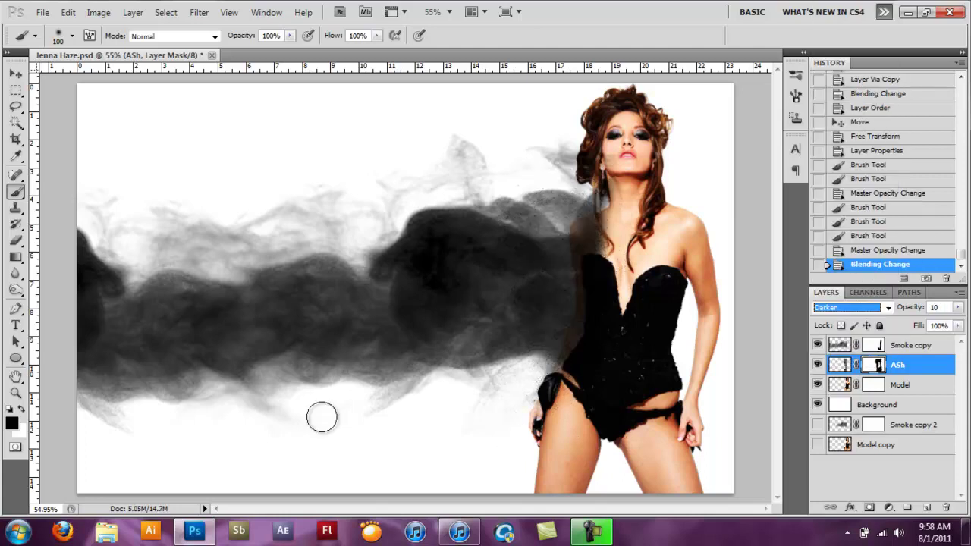
pyautogui.press('Delete')
pyautogui.hotkey('ctrl', '[')
# - Restore full opacity and create a copy of the model named Aura
pyautogui.press('v')
pyautogui.press('0')
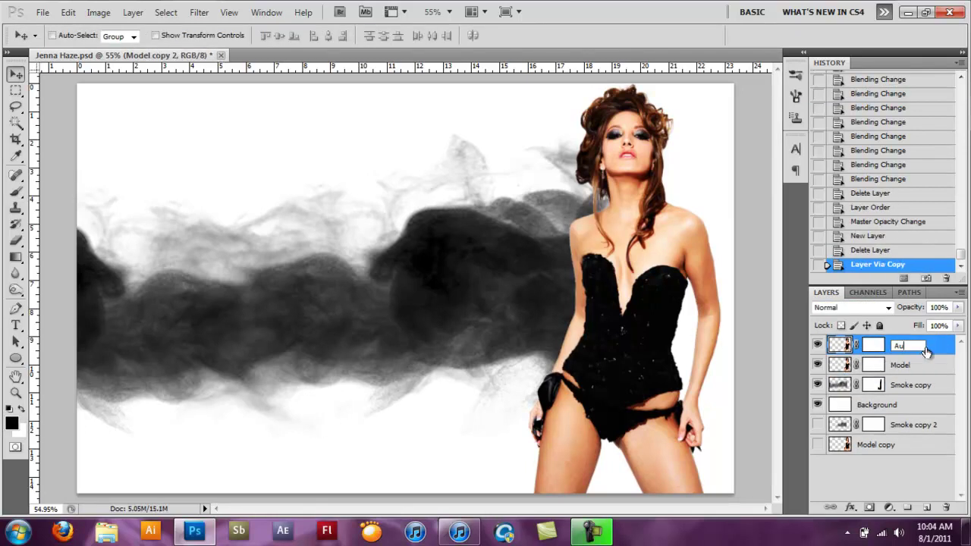
pyautogui.press('Return')
# - Liquify Aura's left side into wavy streaks and move it below the model
pyautogui.hotkey('shift', 'ctrl', 'x')
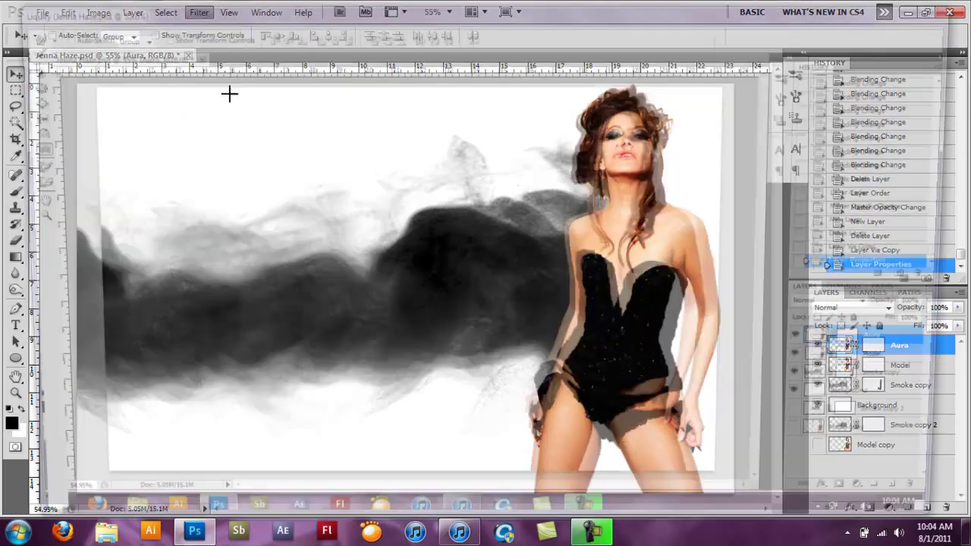
pyautogui.press(']')
pyautogui.moveTo(543, 255); pyautogui.dragTo(506, 251)
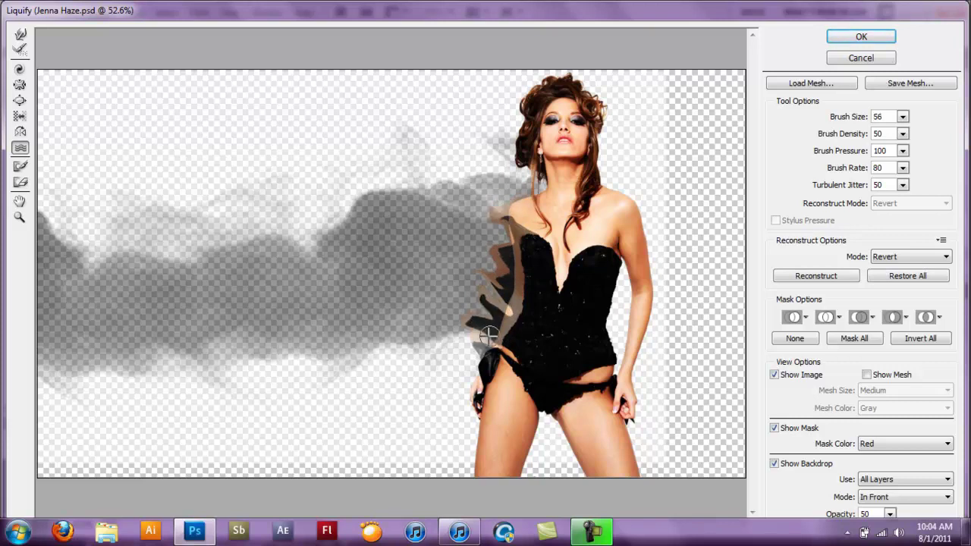
pyautogui.click(860, 36)
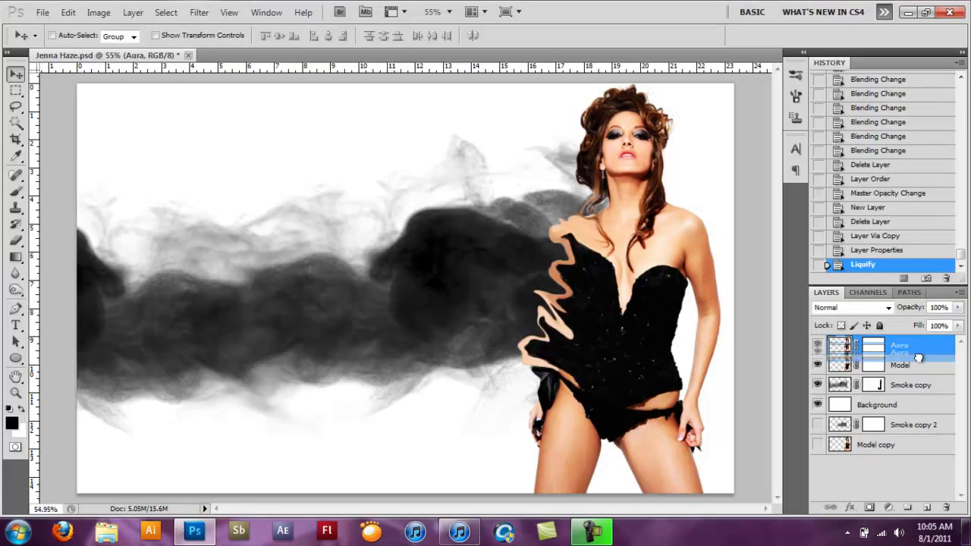
pyautogui.hotkey('ctrl', '[')
# - Desaturate Aura, add a Wave-distorted Lighten copy, and merge it back into Aura
pyautogui.hotkey('shift', 'ctrl', 'u')
pyautogui.hotkey('ctrl', 'j')
pyautogui.click(199, 12)
pyautogui.click(412, 290)
pyautogui.press('Return')
pyautogui.hotkey('shift', 'alt', 'g')
pyautogui.hotkey('ctrl', 'e')
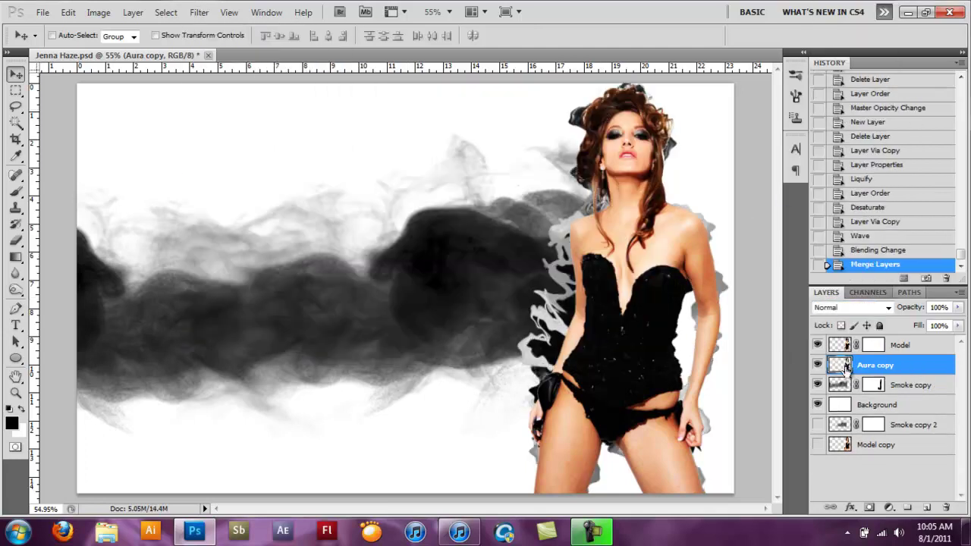
pyautogui.write('Aura')
pyautogui.press('Return')
# - Cycle through Aura's blending modes and set it to Lighten
pyautogui.click(853, 307)
pyautogui.press('Down')
pyautogui.press('Down')
pyautogui.press('Down')
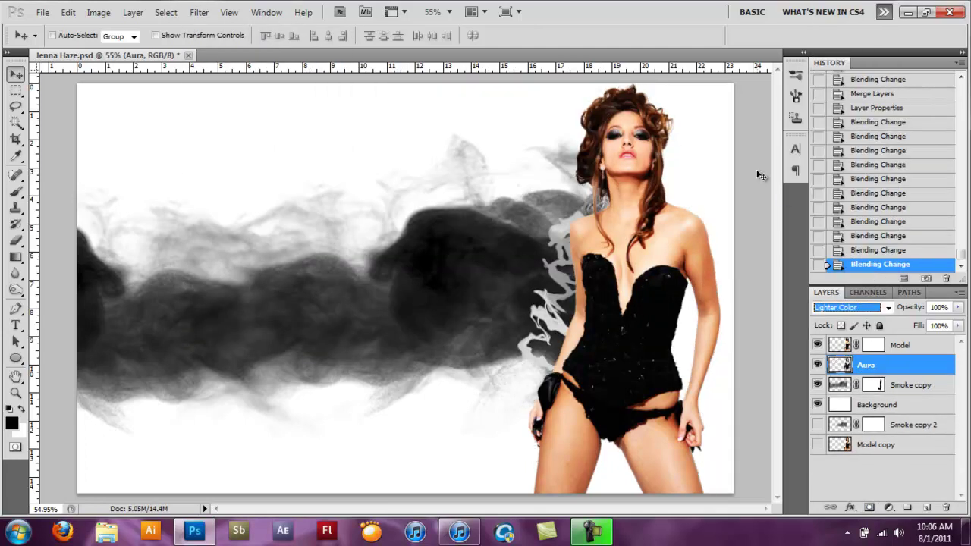
pyautogui.press('Down')
pyautogui.press('Down')
pyautogui.press('Down')
pyautogui.press('Down')
pyautogui.press('Down')
pyautogui.press('Down')
pyautogui.press('Down')
pyautogui.press('Down')
pyautogui.press('Down')
pyautogui.press('Down')
pyautogui.press('Down')
pyautogui.press('Down')
pyautogui.press('Down')
pyautogui.press('Down')
pyautogui.press('Down')
pyautogui.press('Down')
pyautogui.press('Down')
pyautogui.press('Down')
pyautogui.press('Down')
pyautogui.press('Down')
pyautogui.press('Down')
pyautogui.click(850, 307)
pyautogui.click(868, 313)
pyautogui.press('Down')
pyautogui.press('Down')
pyautogui.press('Down')
pyautogui.press('Down')
pyautogui.press('Down')
pyautogui.press('Down')
pyautogui.press('Down')
pyautogui.press('Down')
# - Mask the Aura wisps off the model's arm with a size-60 black brush
pyautogui.press('b')
pyautogui.rightClick(706, 285)
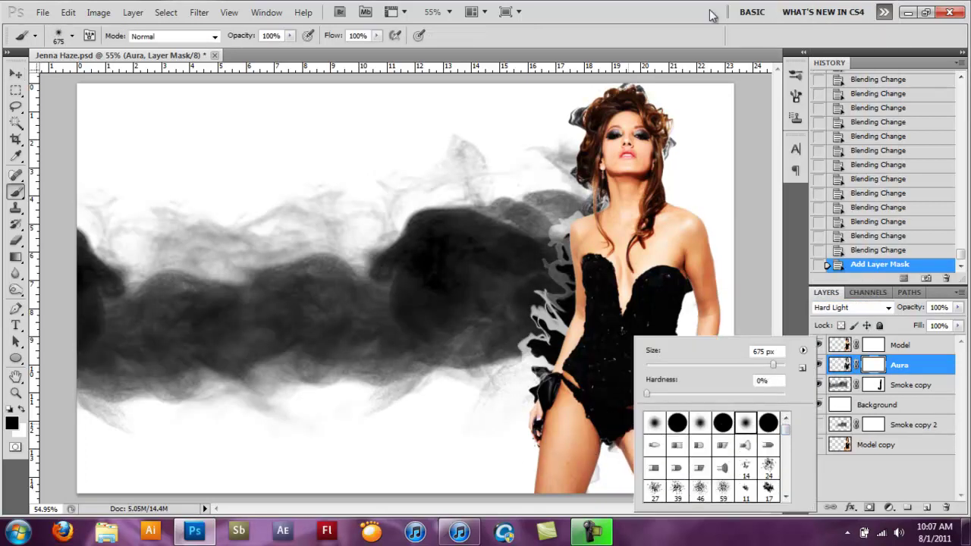
pyautogui.click(703, 285)
pyautogui.press('[')
pyautogui.press('[')
pyautogui.press('[')
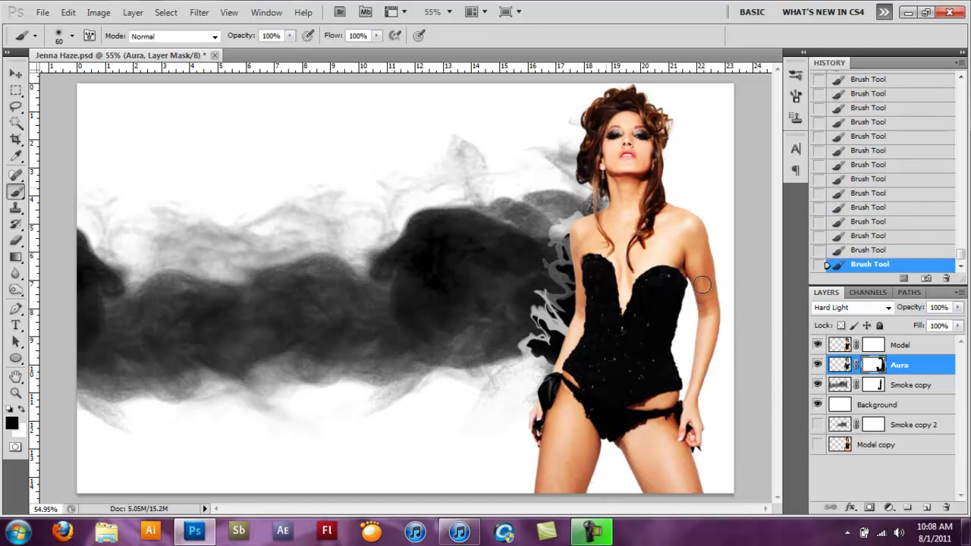
# - Cycle Aura's blend modes, trying Multiply and Color Dodge, to settle on Overlay
pyautogui.hotkey('alt', 'Down')
pyautogui.press('Up')
pyautogui.press('Up')
pyautogui.press('Up')
pyautogui.press('Return')
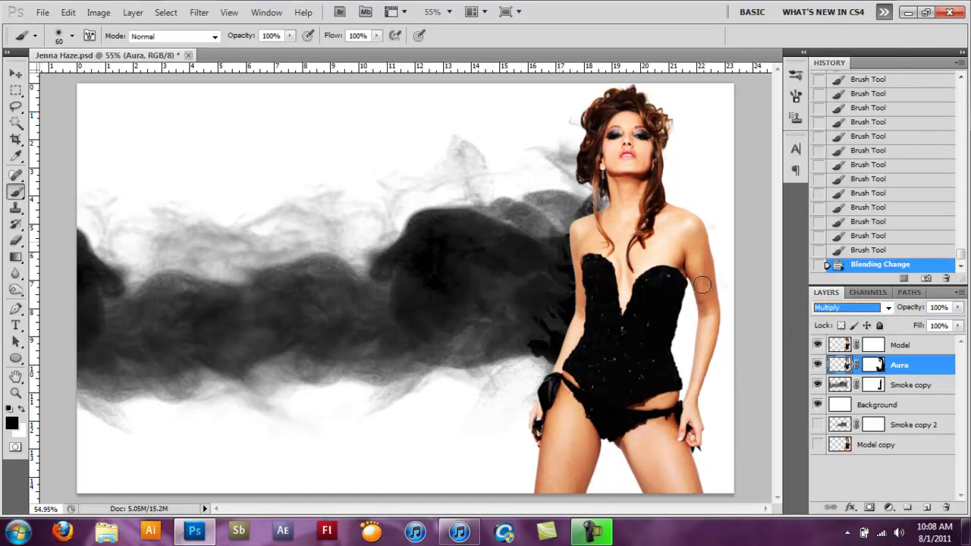
pyautogui.hotkey('ctrl', '+')
pyautogui.hotkey('ctrl', '+')
pyautogui.hotkey('ctrl', '+')
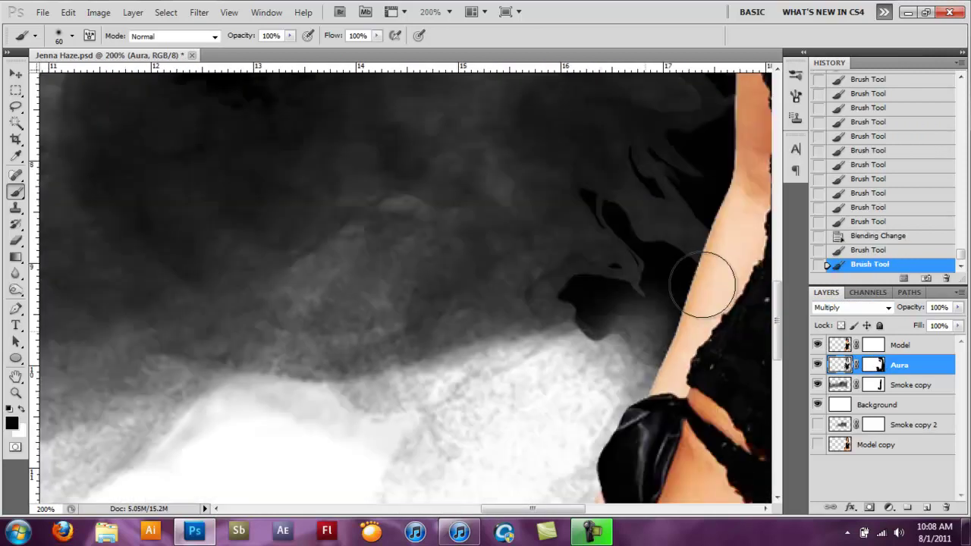
pyautogui.hotkey('alt', 'Down')
pyautogui.press('Down')
pyautogui.press('Down')
pyautogui.press('Down')
pyautogui.press('Down')
pyautogui.press('Down')
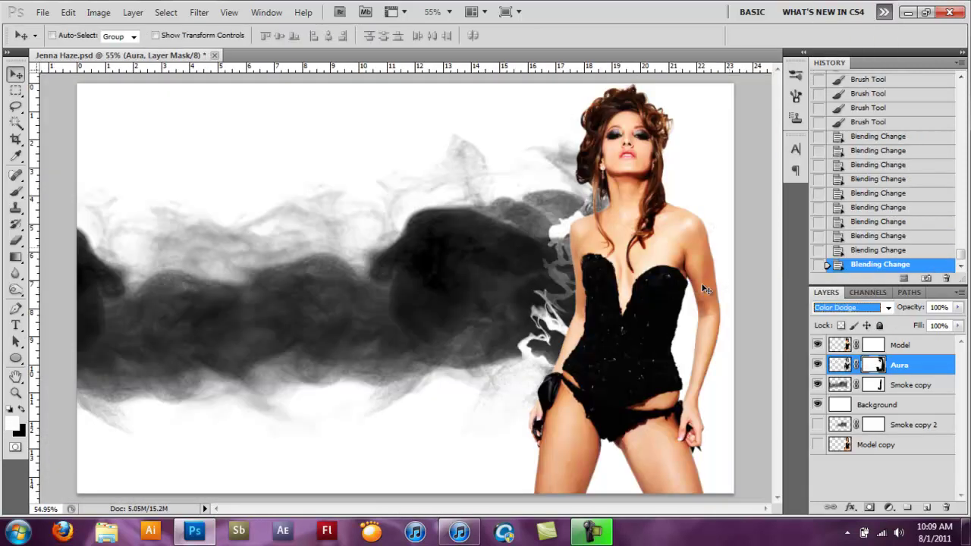
pyautogui.press('Down')
pyautogui.press('Down')
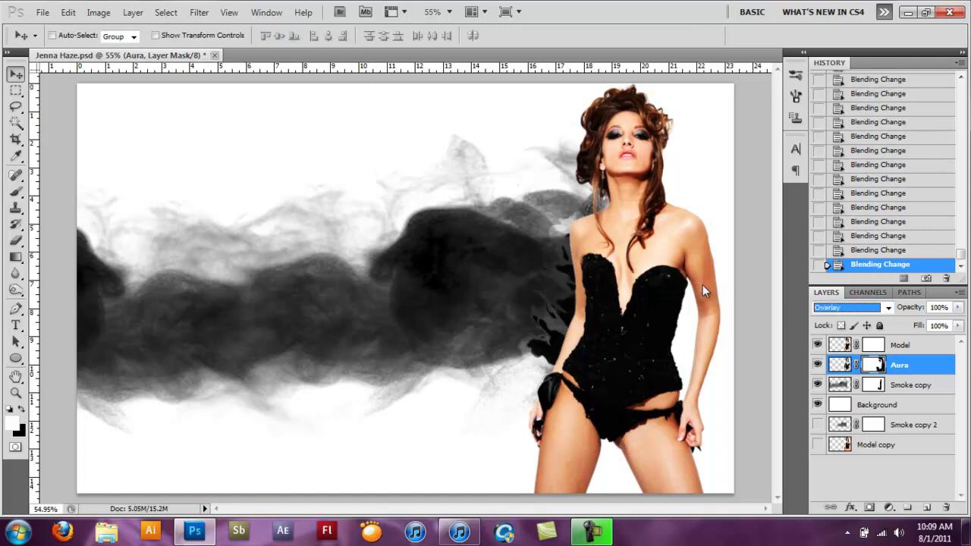
# - Duplicate the smoke layer as Smoke copy 3 and apply a Motion Blur
pyautogui.hotkey('alt', '[')
pyautogui.hotkey('ctrl', 'j')
pyautogui.hotkey('alt', 't')
pyautogui.press('Return')
pyautogui.press('Return')
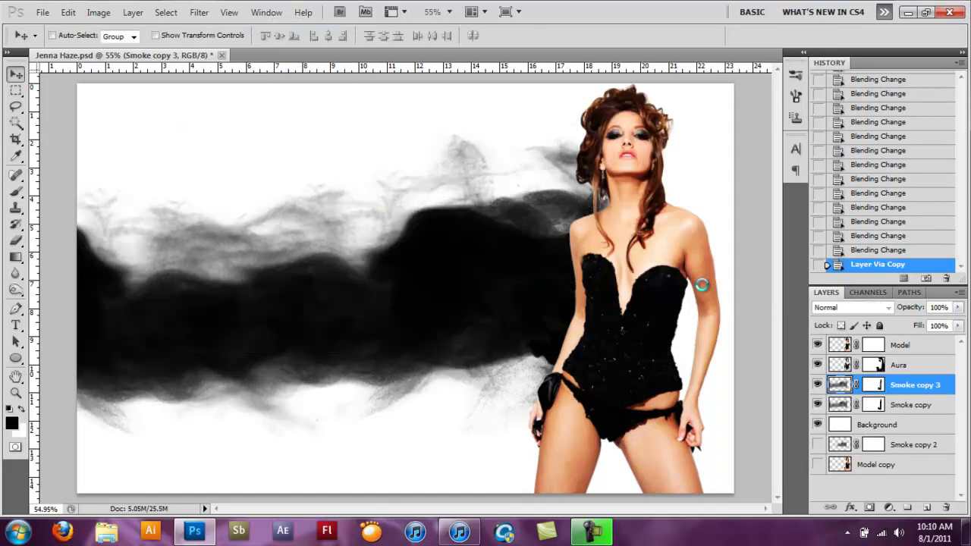
# - Delete the blurred Smoke copy 3 and restack Aura and the smoke above the model
pyautogui.hotkey('ctrl', '[')
pyautogui.press('Delete')
pyautogui.hotkey('alt', ']')
pyautogui.hotkey('shift', 'alt', ']')
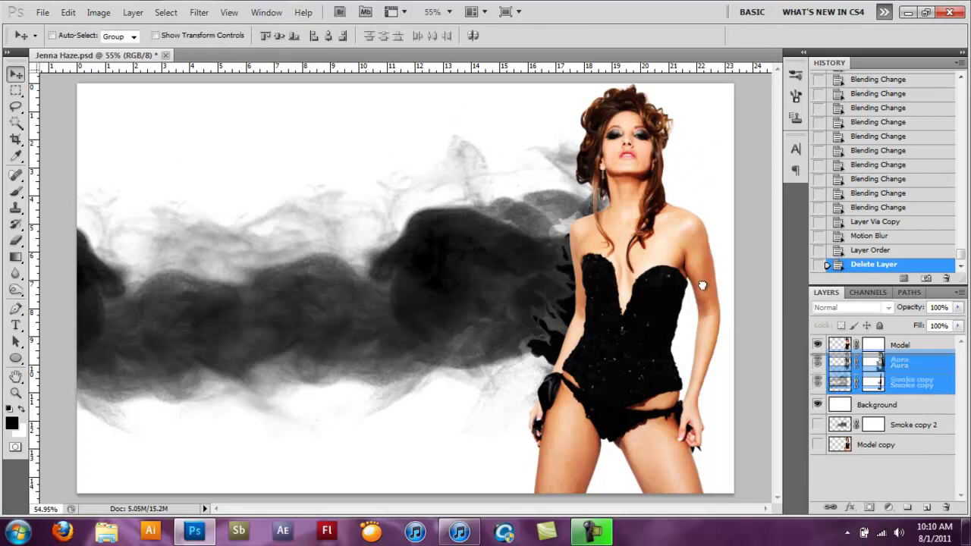
pyautogui.hotkey('ctrl', 'shift', ']')
pyautogui.hotkey('alt', '.')
# - Paint black on the smoke mask to hide smoke over the model's shoulder and neck
pyautogui.hotkey('alt', '[')
pyautogui.press('b')
pyautogui.press('x')
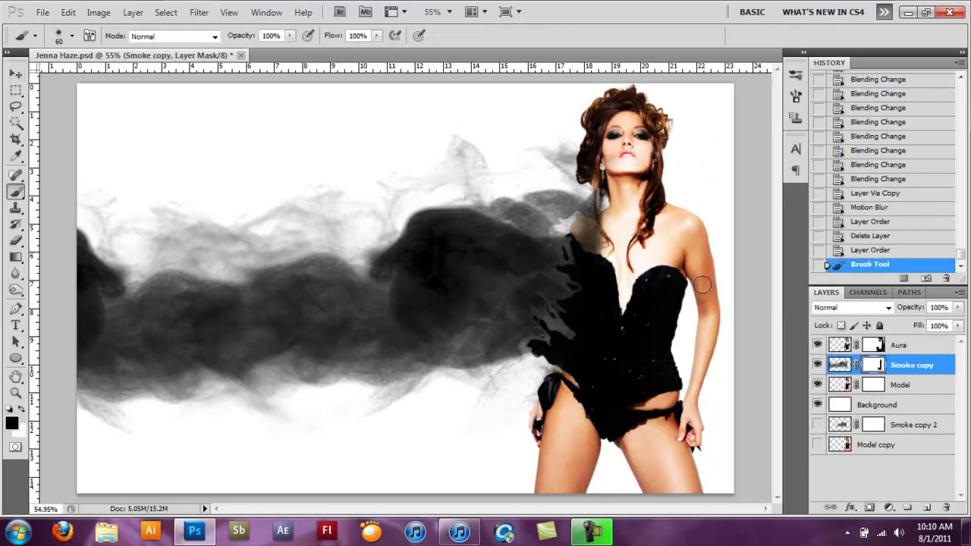
pyautogui.moveTo(607, 216)
pyautogui.mouseDown()
pyautogui.moveTo(588, 254)
pyautogui.moveTo(571, 247)
pyautogui.mouseUp()
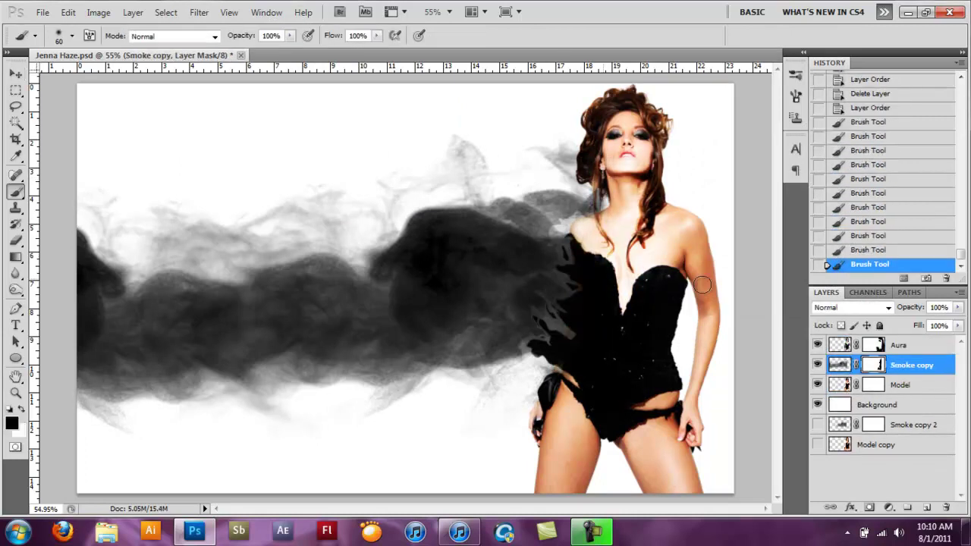
# - Target the Model layer's mask and scroll to where her body meets the smoke
pyautogui.keyDown('ctrl'); pyautogui.click(704, 289); pyautogui.keyUp('ctrl')
pyautogui.keyDown('ctrl'); pyautogui.click(702, 285); pyautogui.keyUp('ctrl')
pyautogui.keyDown('ctrl'); pyautogui.click(702, 285); pyautogui.keyUp('ctrl')
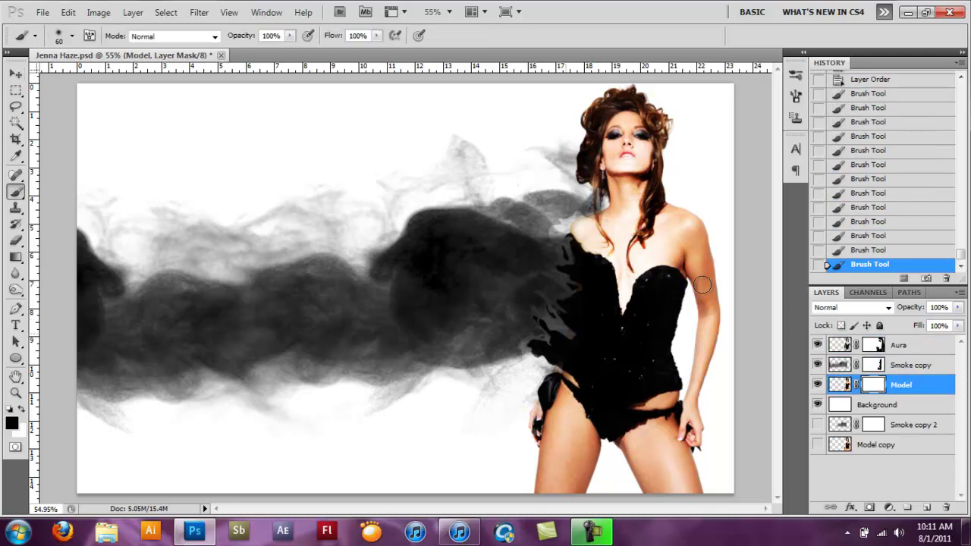
pyautogui.press('ctrl')
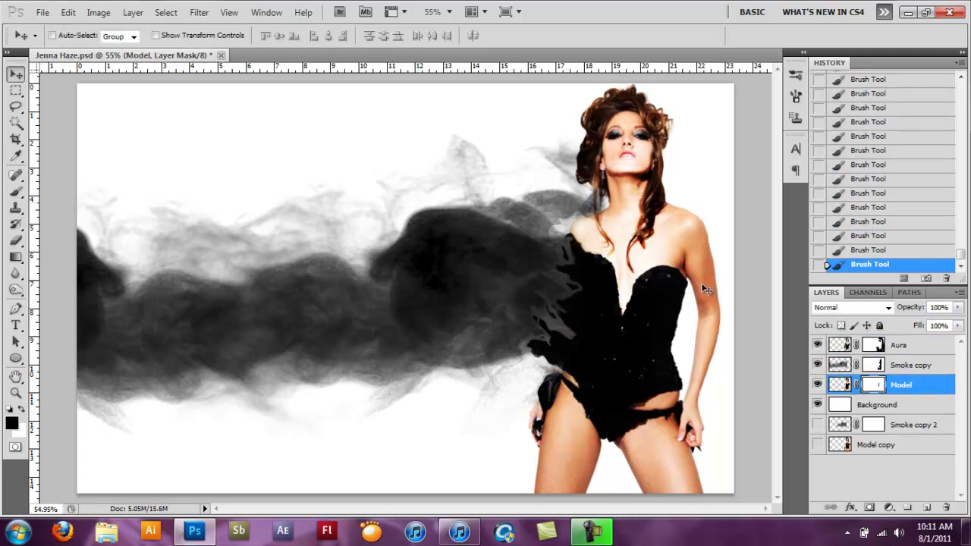
pyautogui.scroll(3, 704, 289)
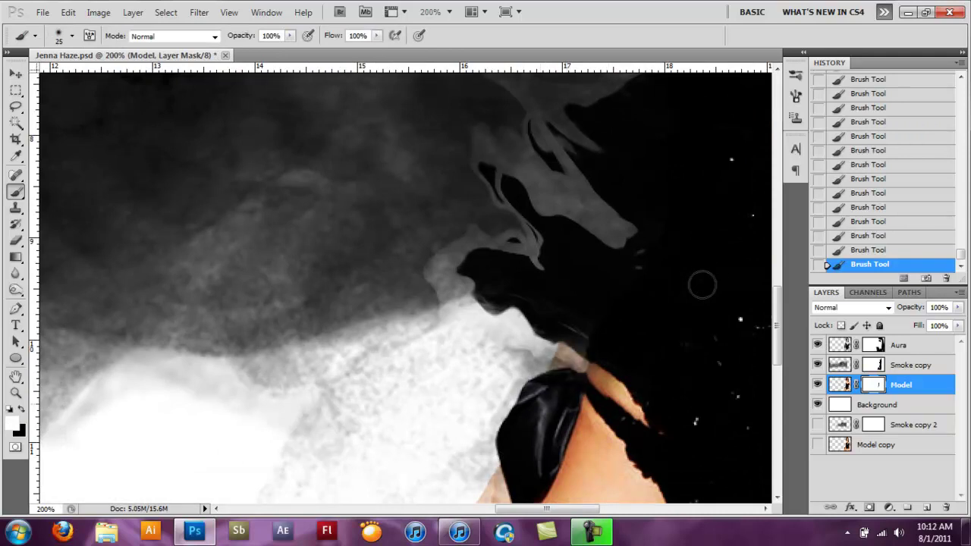
pyautogui.hscroll(3, 705, 289)
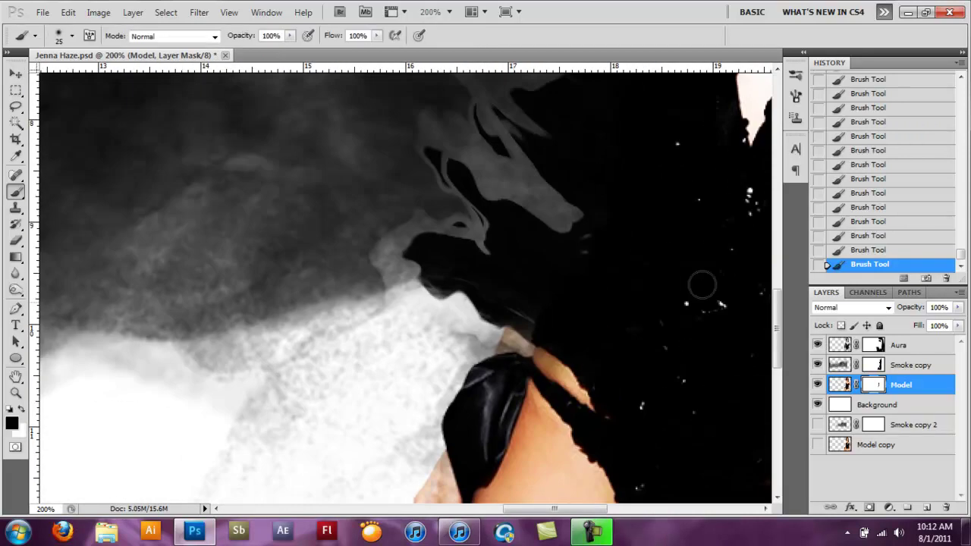
pyautogui.scroll(-3, 701, 284)
# - Paint white and black on the Model mask to refine her body's edge against the smoke
pyautogui.press('x')
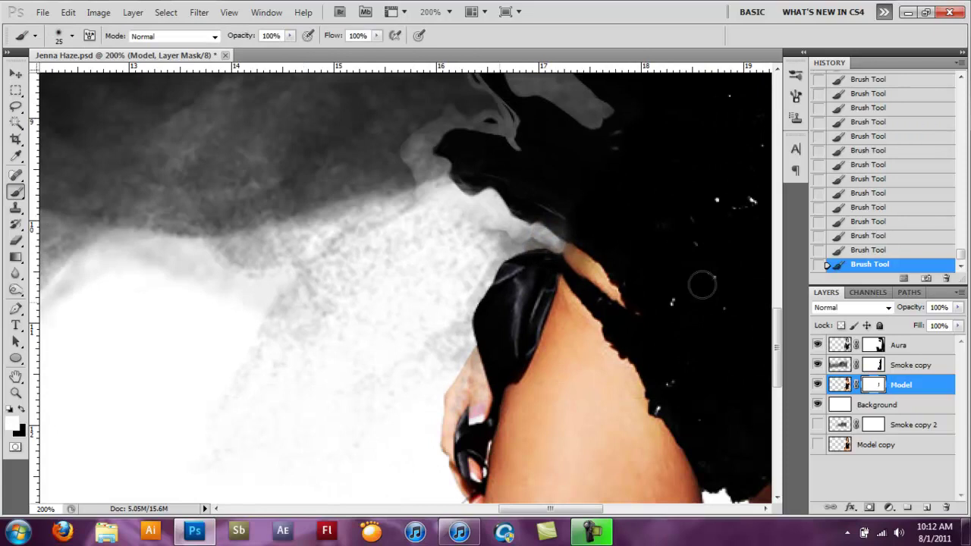
pyautogui.hotkey('ctrl', '0')
pyautogui.scroll(4, 701, 285)
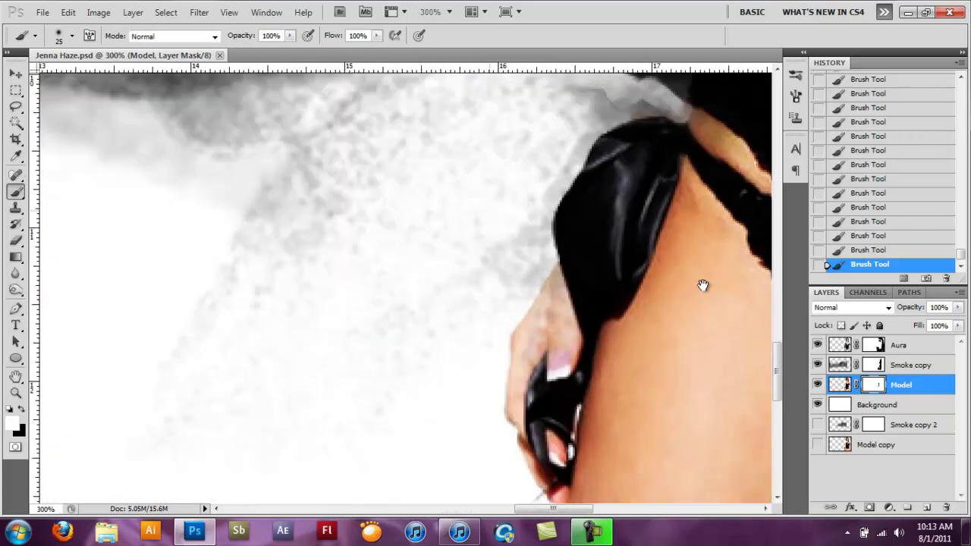
pyautogui.press('x')
pyautogui.moveTo(531, 304); pyautogui.dragTo(524, 395)
pyautogui.moveTo(523, 341)
pyautogui.mouseDown()
pyautogui.moveTo(523, 433)
pyautogui.moveTo(569, 190)
pyautogui.mouseUp()
pyautogui.scroll(-1, 701, 284)
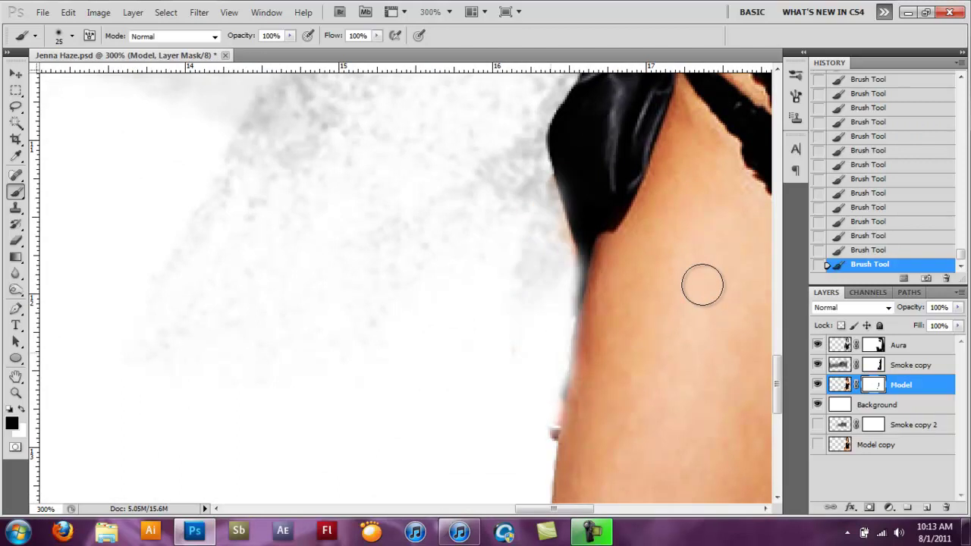
pyautogui.hotkey('ctrl', '0')
# - Zoom in on the model's hand for tracing a path with the Pen tool
pyautogui.scroll(2, 701, 285)
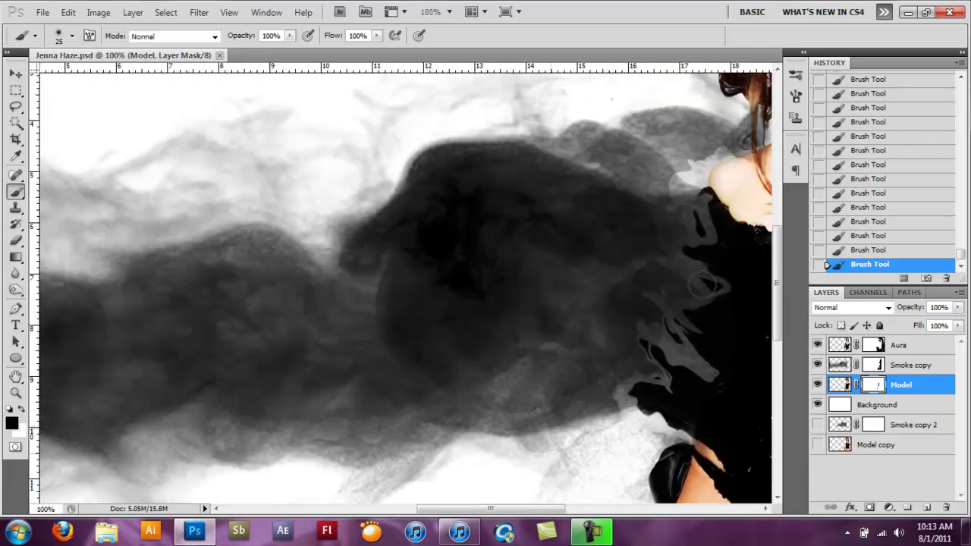
pyautogui.scroll(1, 702, 284)
pyautogui.scroll(1, 702, 284)
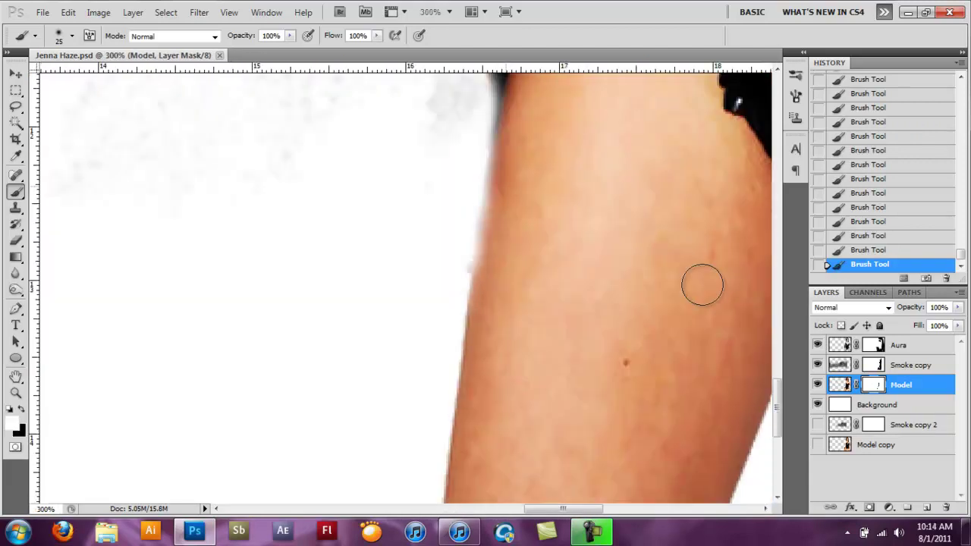
pyautogui.scroll(2, 702, 284)
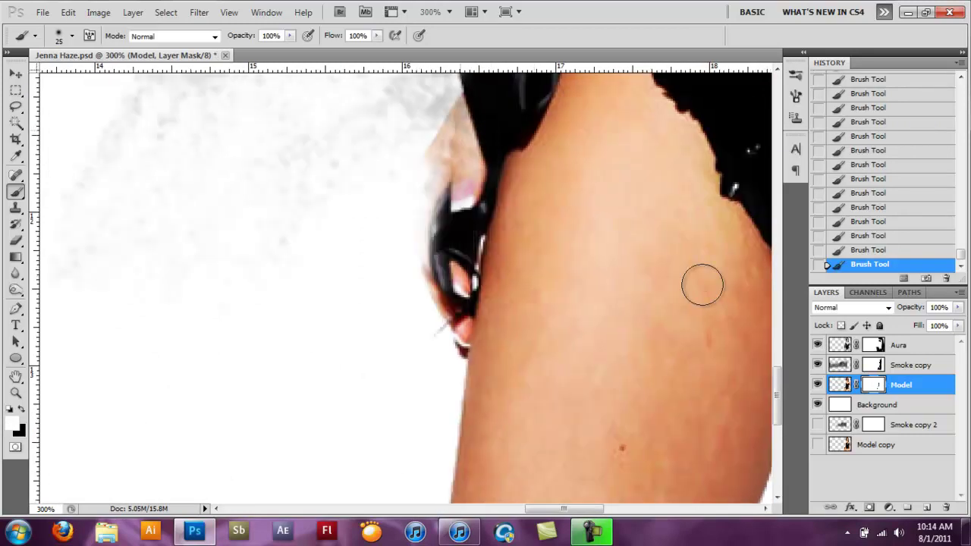
pyautogui.scroll(1, 702, 285)
pyautogui.press('p')
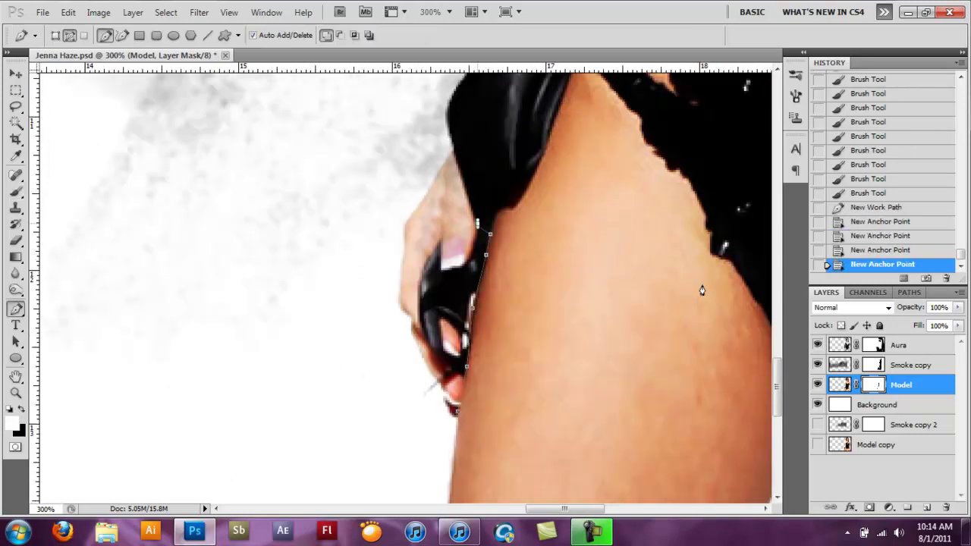
# - Fill the hand selection on the Model layer mask, deselect, and refit the view
pyautogui.hotkey('ctrl', 'BackSpace')
pyautogui.hotkey('ctrl', 'd')
pyautogui.hotkey('ctrl', '0')
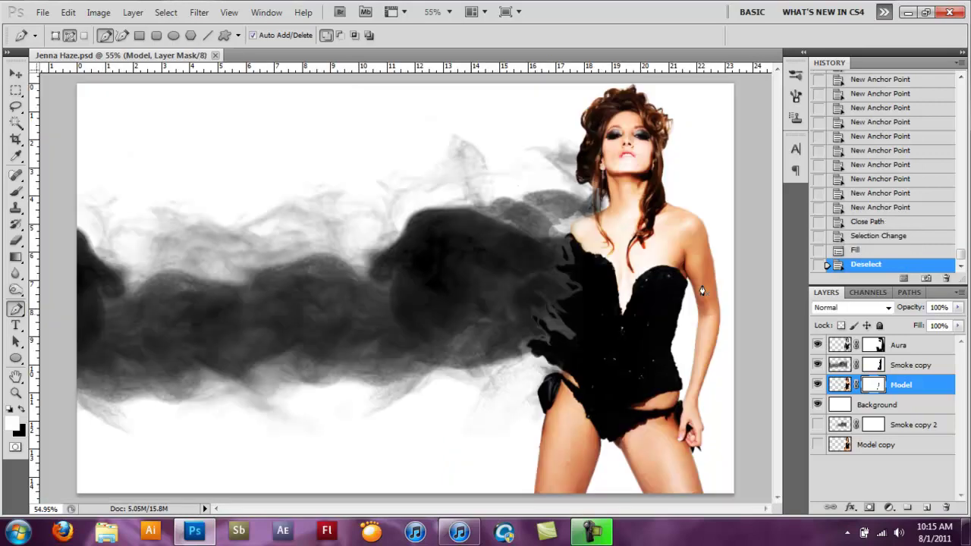
pyautogui.scroll(3, 702, 284)
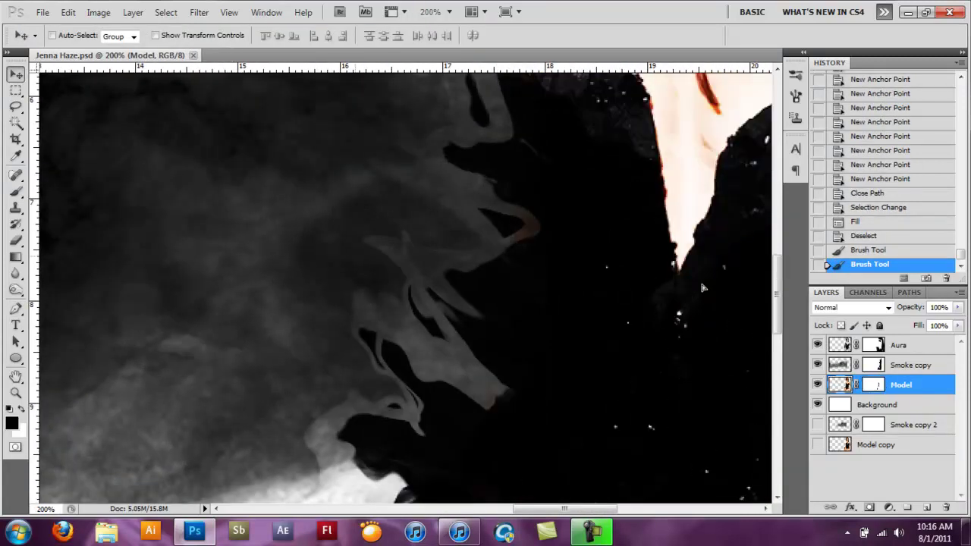
# - Burn the corset's shadows darker at 100% exposure, then select the Aura layer
pyautogui.press('o')
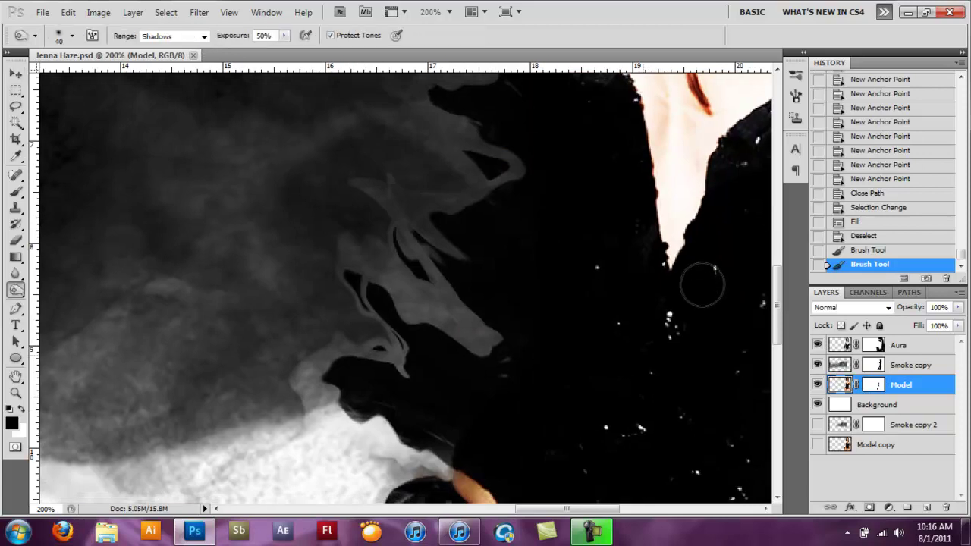
pyautogui.press('0')
pyautogui.click(724, 307)
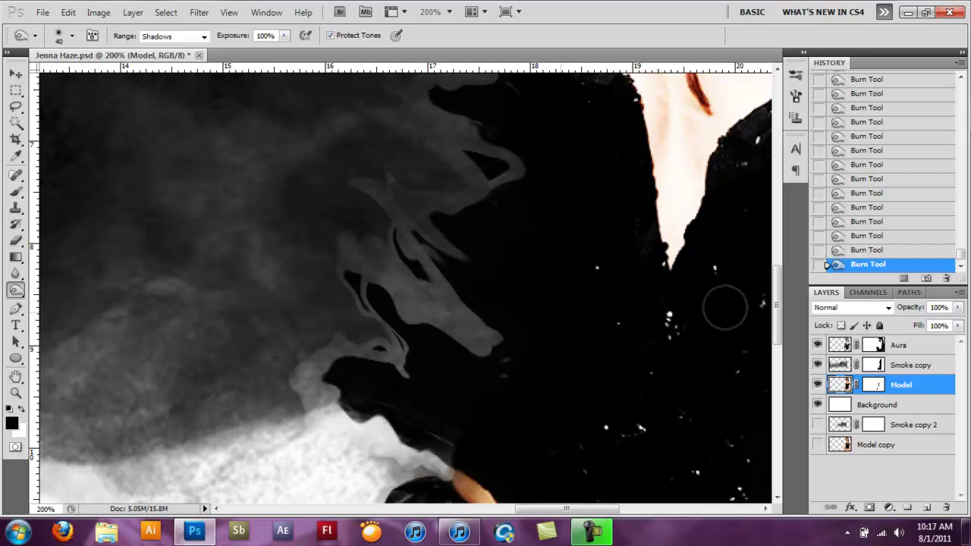
pyautogui.keyDown('ctrl'); pyautogui.click(702, 291); pyautogui.keyUp('ctrl')
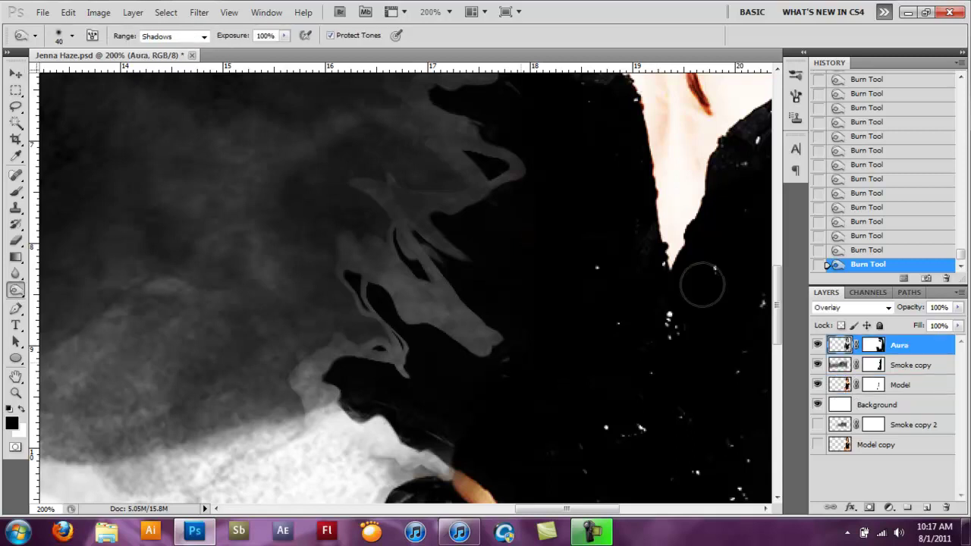
pyautogui.hotkey('ctrl', '0')
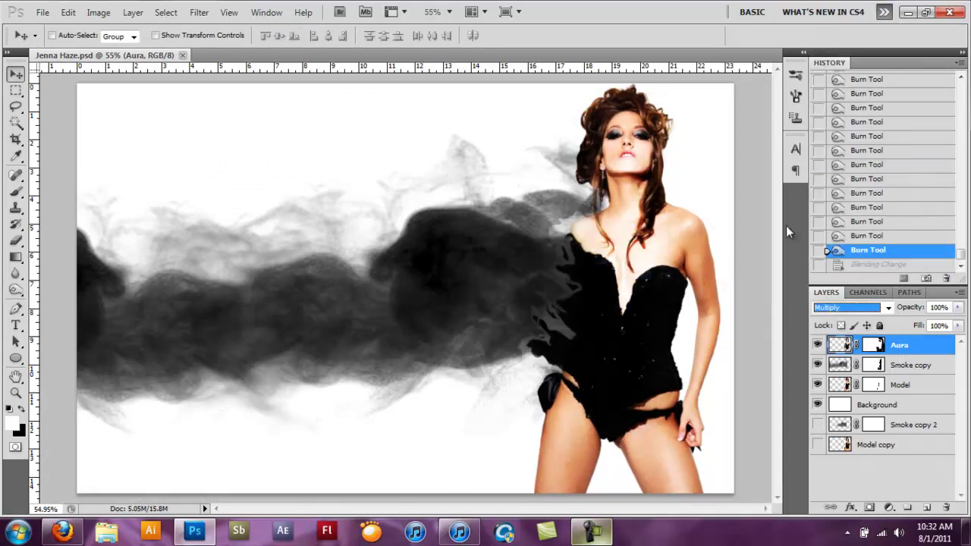
# - Brush away Dissolve smoke particles covering the model's body and shoulder on the mask
pyautogui.press('b')
pyautogui.rightClick(707, 458)
pyautogui.press('Return')
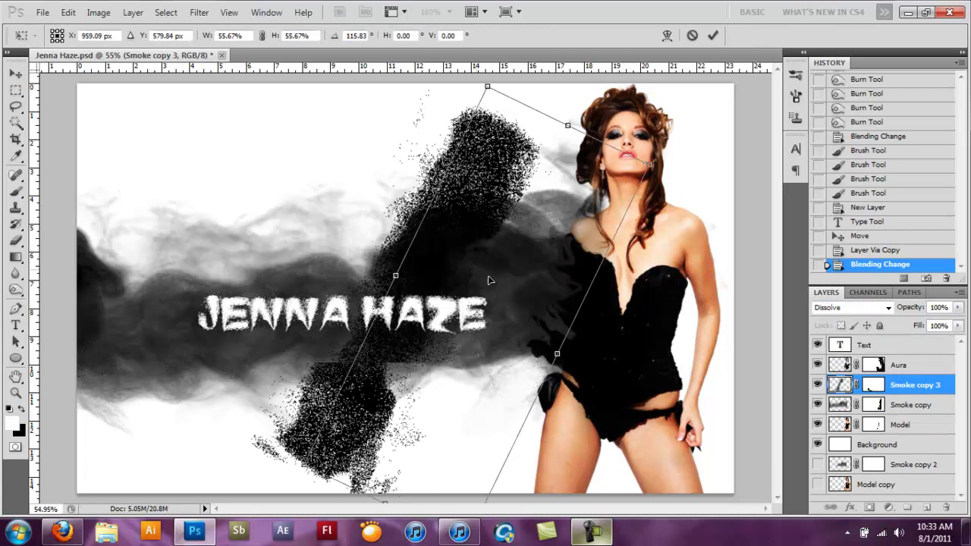
pyautogui.moveTo(546, 421)
pyautogui.mouseDown()
pyautogui.moveTo(577, 182)
pyautogui.moveTo(531, 341)
pyautogui.mouseUp()
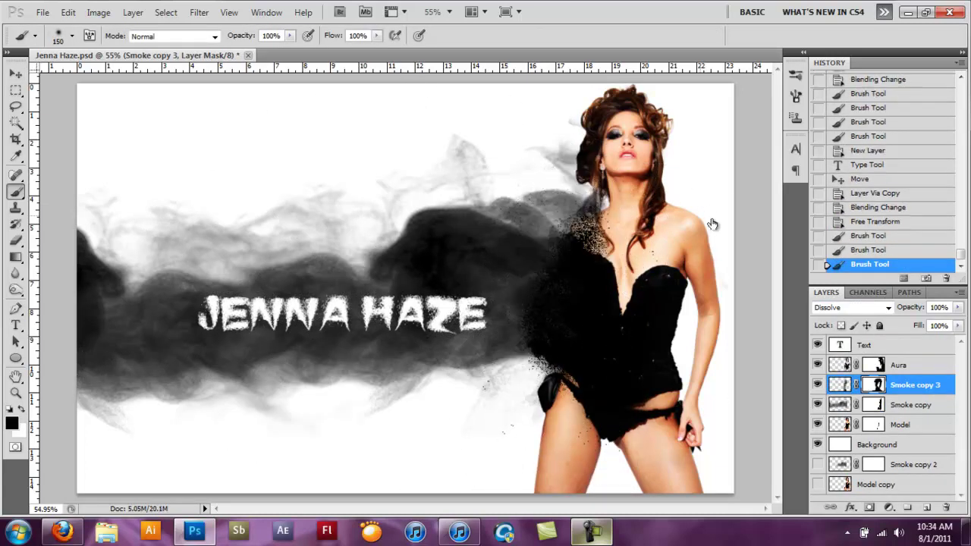
pyautogui.moveTo(591, 213); pyautogui.dragTo(596, 235)
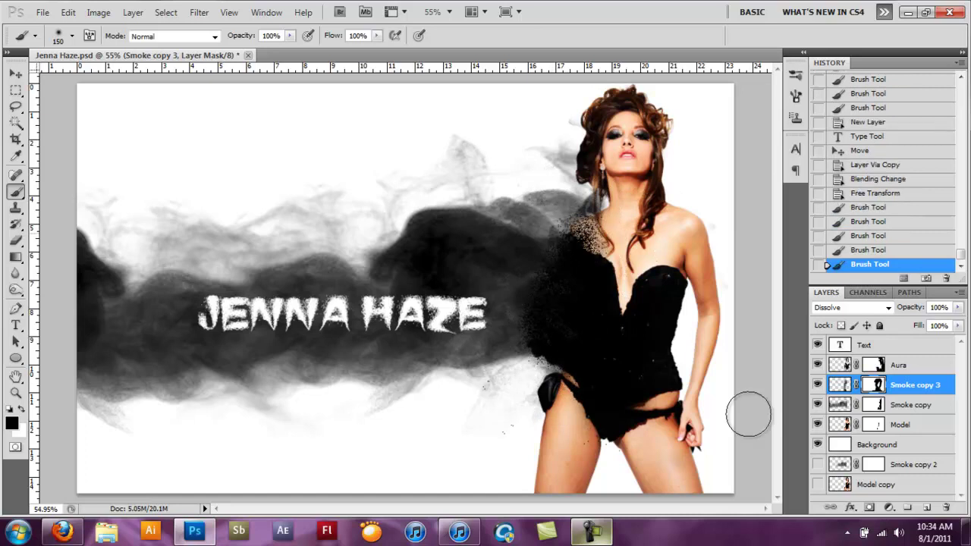
pyautogui.write('50')
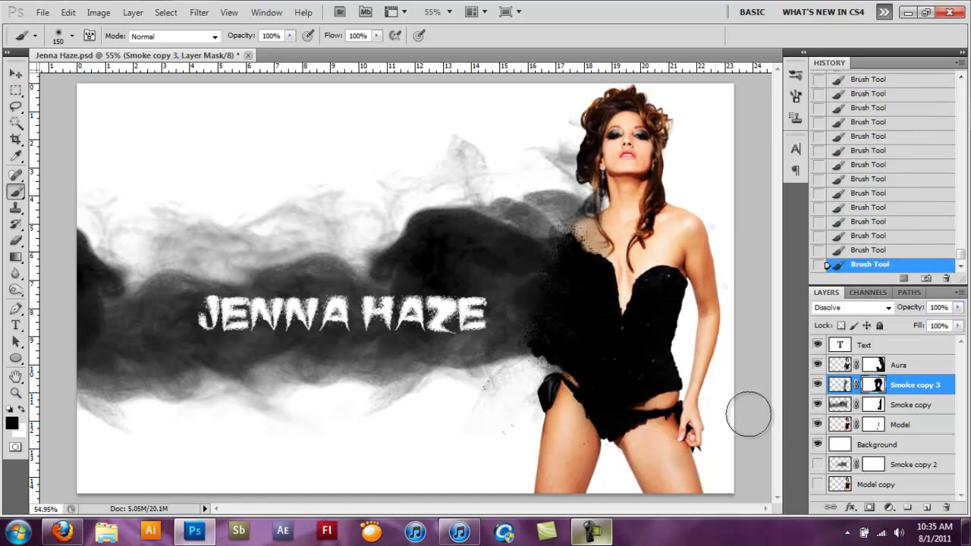
pyautogui.write('v')
# - Toggle the Ash layer to compare, set it to 60% opacity, and nudge its particles left
pyautogui.click(817, 384)
pyautogui.click(817, 385)
pyautogui.click(817, 384)
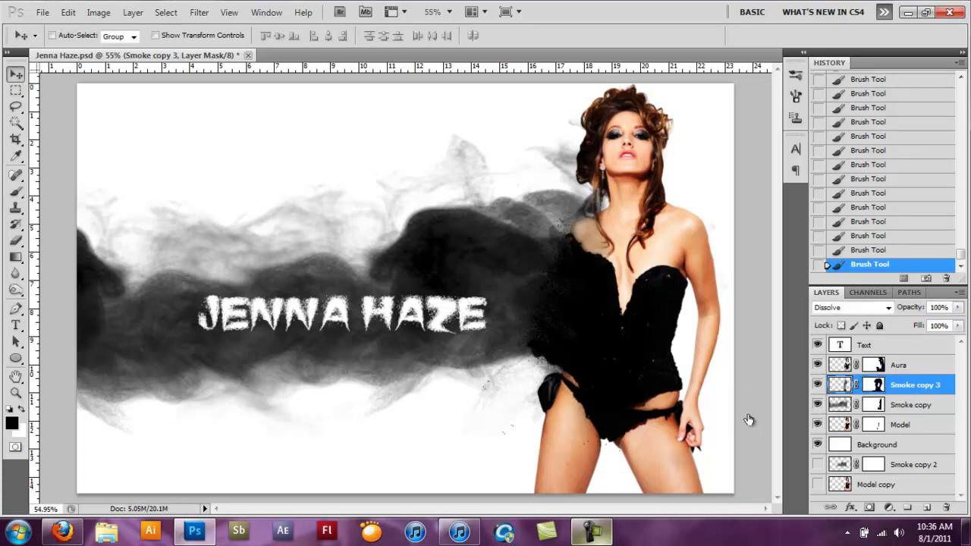
pyautogui.write('Ash')
pyautogui.press('2')
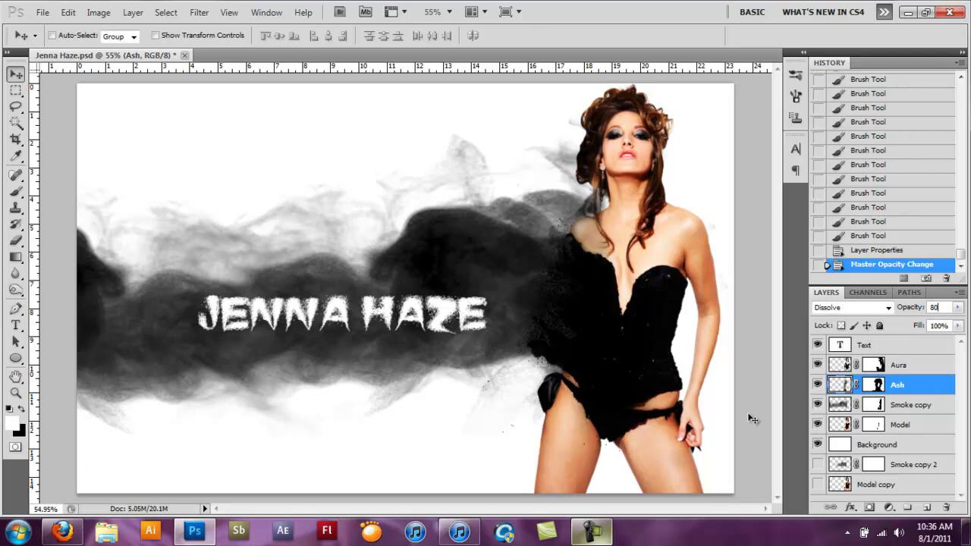
pyautogui.press('6')
pyautogui.press('Left')
pyautogui.press('Left')
pyautogui.press('Left')
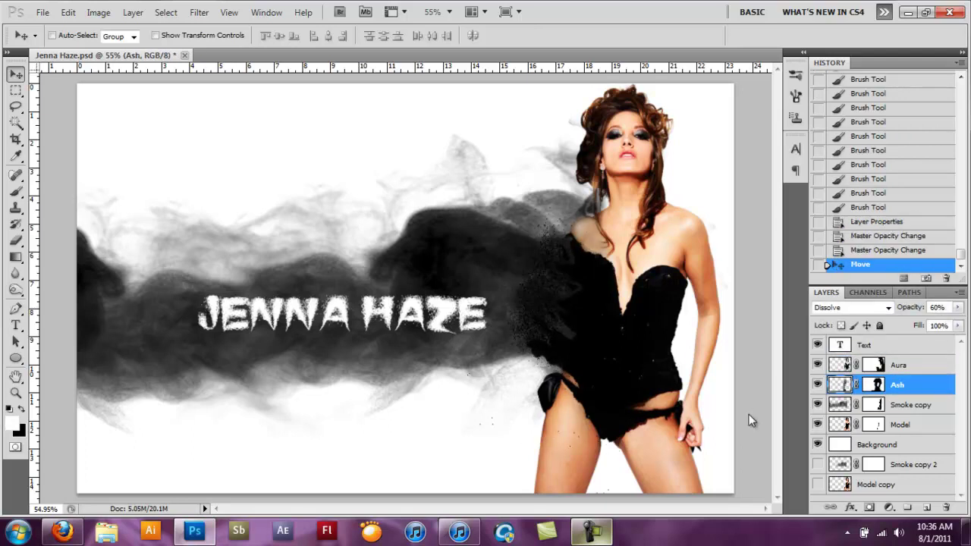
pyautogui.moveTo(749, 414); pyautogui.dragTo(751, 418)
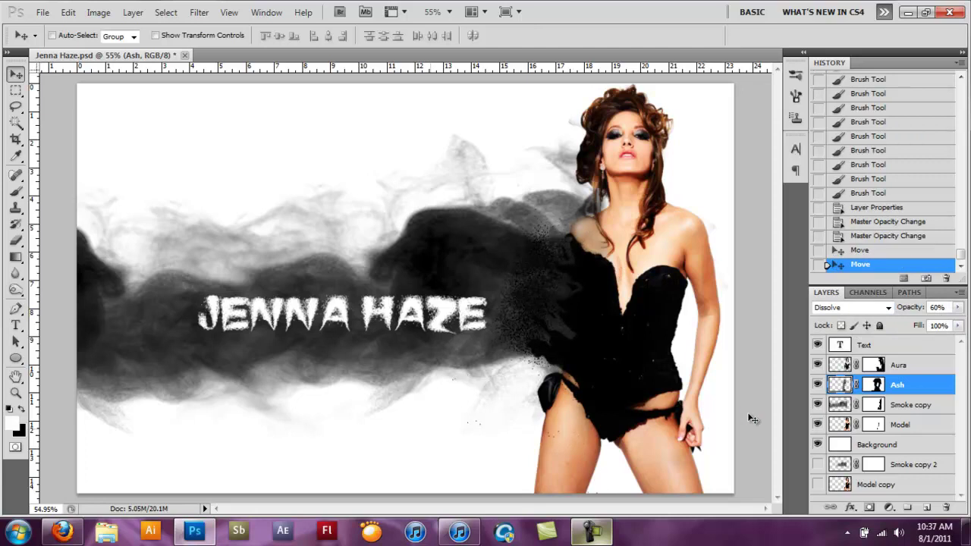
pyautogui.press('b')
pyautogui.press('x')
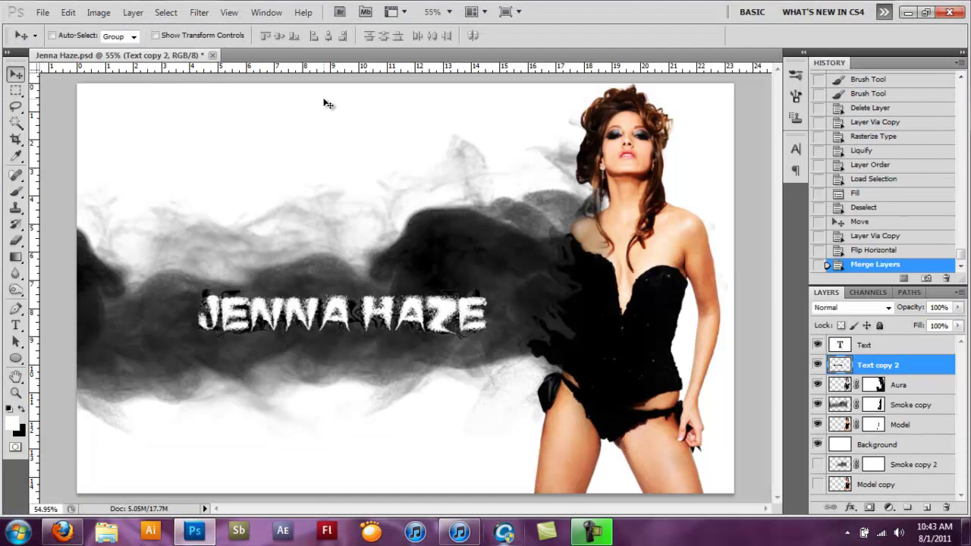
# - Apply a Wave distortion to the black title text copy and free-transform it
pyautogui.click(372, 304)
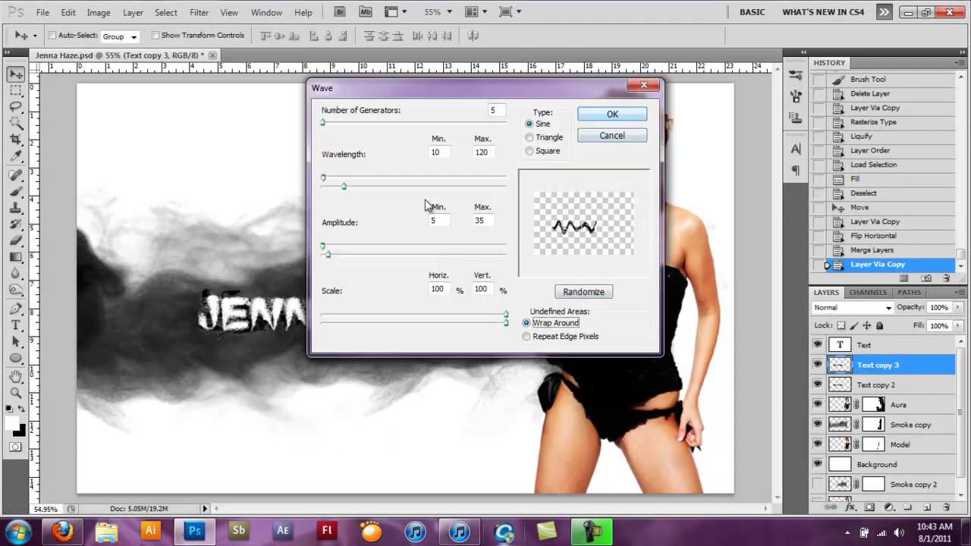
pyautogui.press('Return')
pyautogui.hotkey('ctrl', 't')
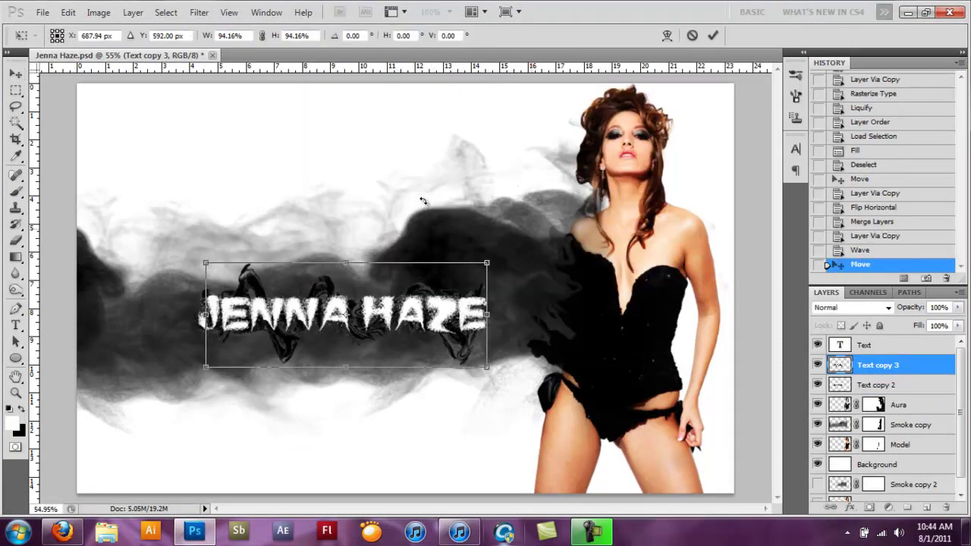
pyautogui.press('Return')
# - Duplicate and mirror the wavy text, merge it into Text copy 4, and send it down
pyautogui.hotkey('ctrl', 'j')
pyautogui.hotkey('ctrl', 'e')
pyautogui.hotkey('shift', 'Down')
pyautogui.hotkey('shift', 'Down')
pyautogui.hotkey('shift', 'Down')
# - Place Text copy 4 on the model's leg, rotated and scaled, at Multiply 70% opacity
pyautogui.hotkey('ctrl', '[')
pyautogui.hotkey('ctrl', '[')
pyautogui.hotkey('ctrl', '[')
pyautogui.hotkey('ctrl', 't')
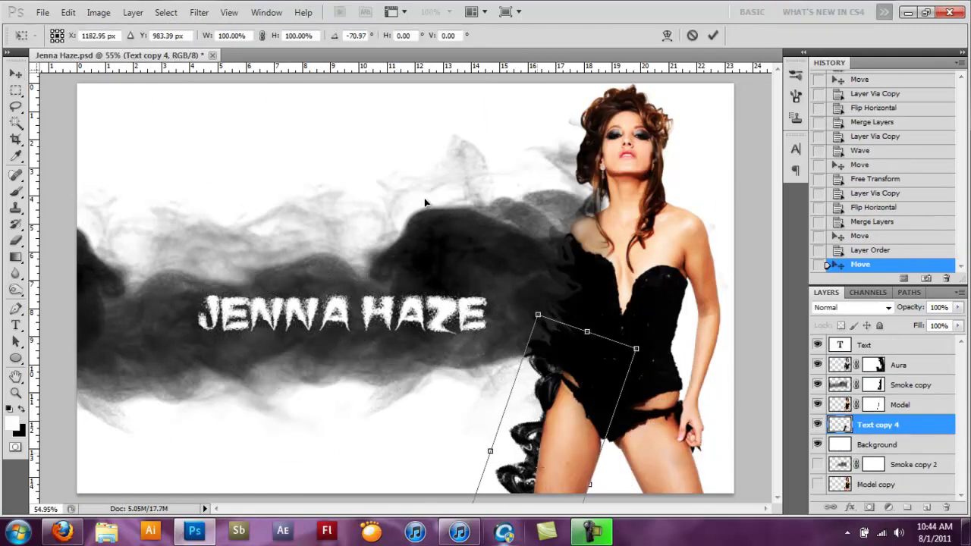
pyautogui.press('Return')
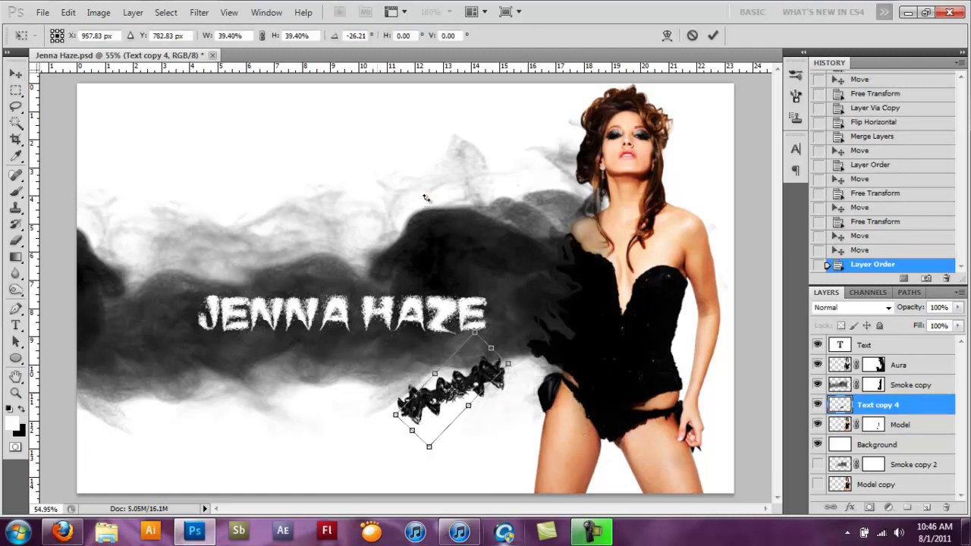
pyautogui.write('70')
pyautogui.hotkey('shift', 'alt', 'm')
pyautogui.press('7')
pyautogui.press('Left')
# - Soften the leg tattoo shape with a Gaussian Blur
pyautogui.hotkey('alt', 't')
pyautogui.press('b')
pyautogui.press('Right')
pyautogui.press('g')
pyautogui.press('Return')
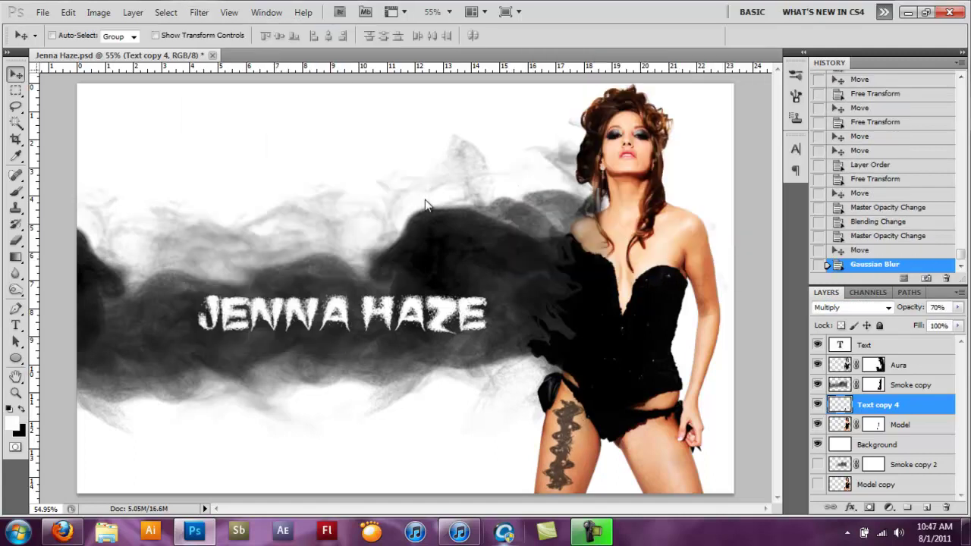
# - Delete the leg tattoo layer and nudge the JENNA HAZE title slightly down
pyautogui.press('Delete')
pyautogui.hotkey('alt', '.')
pyautogui.hotkey('ctrl', 't')
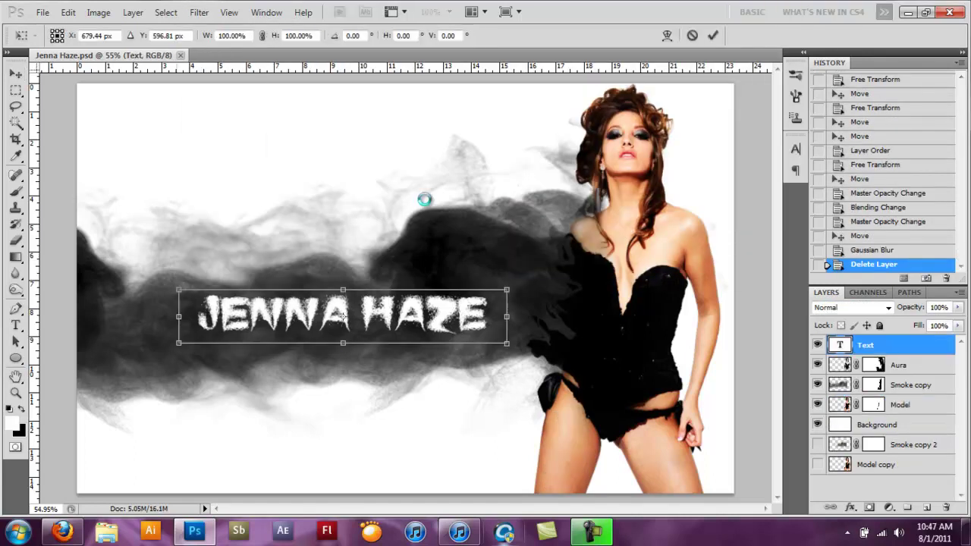
pyautogui.press('Return')
pyautogui.hotkey('shift', 'Down')
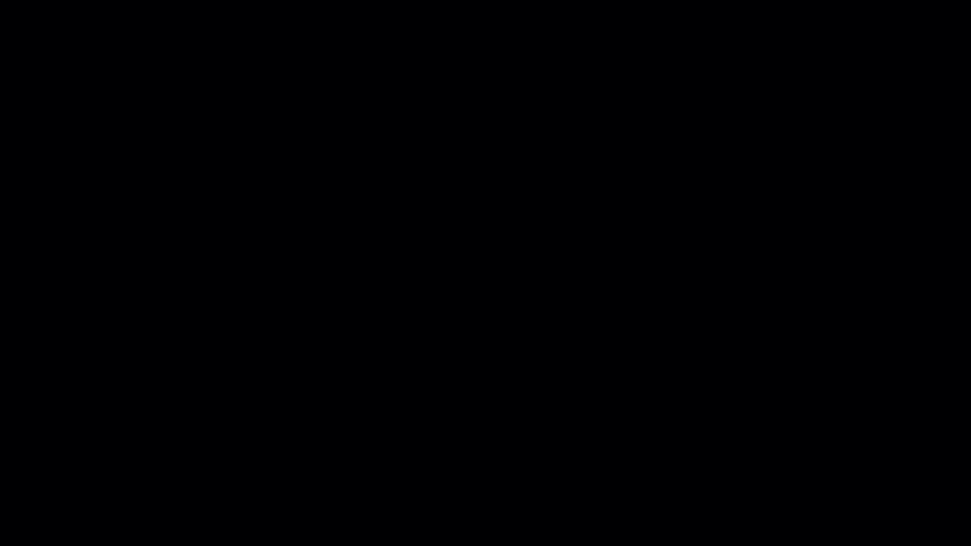